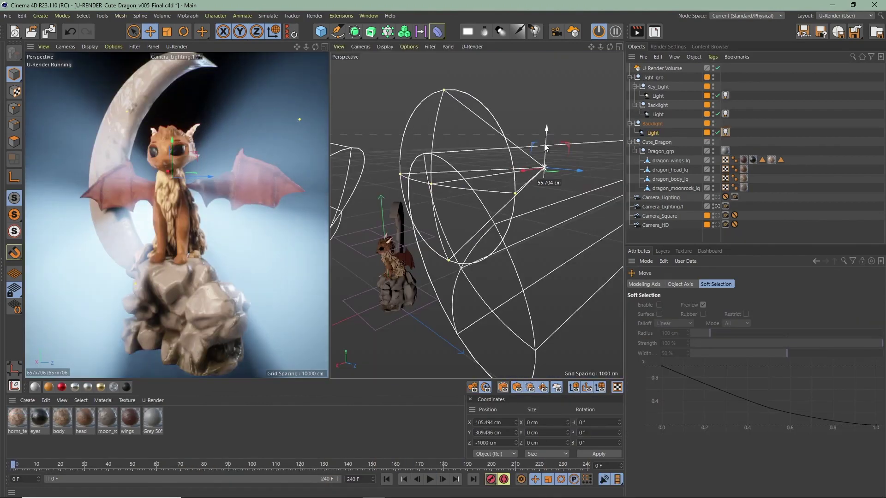
left_click_drag(544, 166, 546, 142)
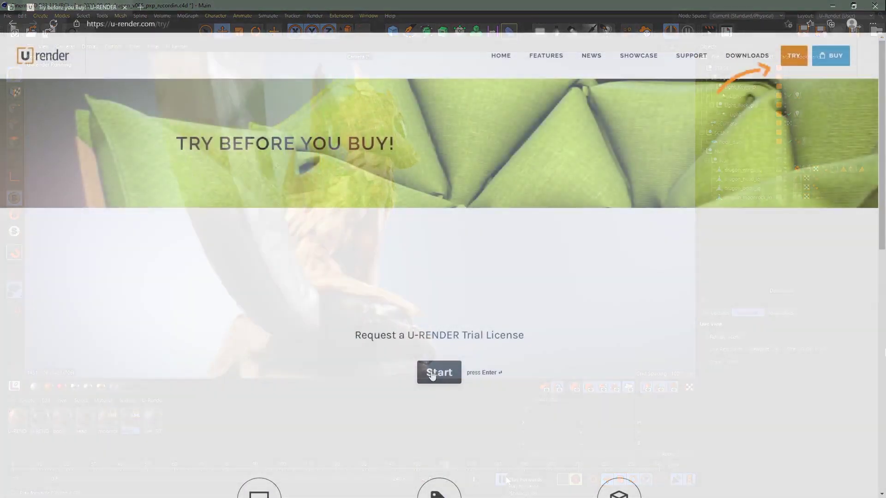
- Request a U-RENDER trial license on the website and proceed to the application and plug-in download
left_click(431, 374)
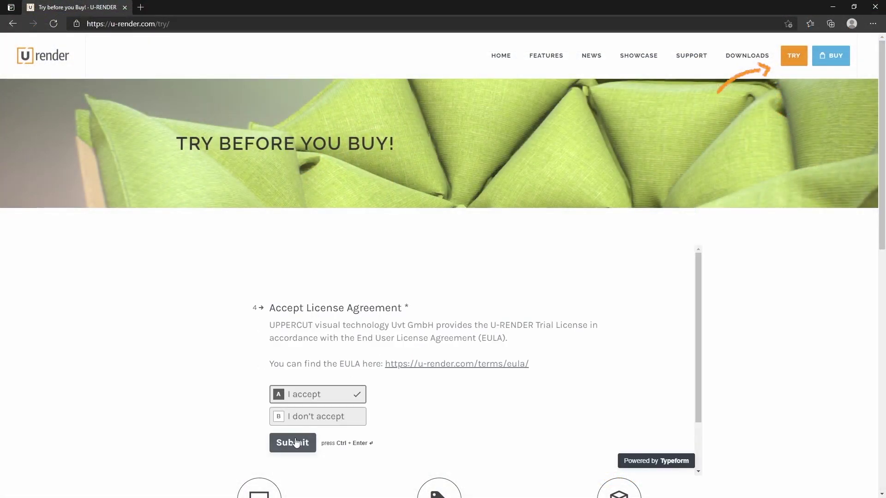
left_click(291, 442)
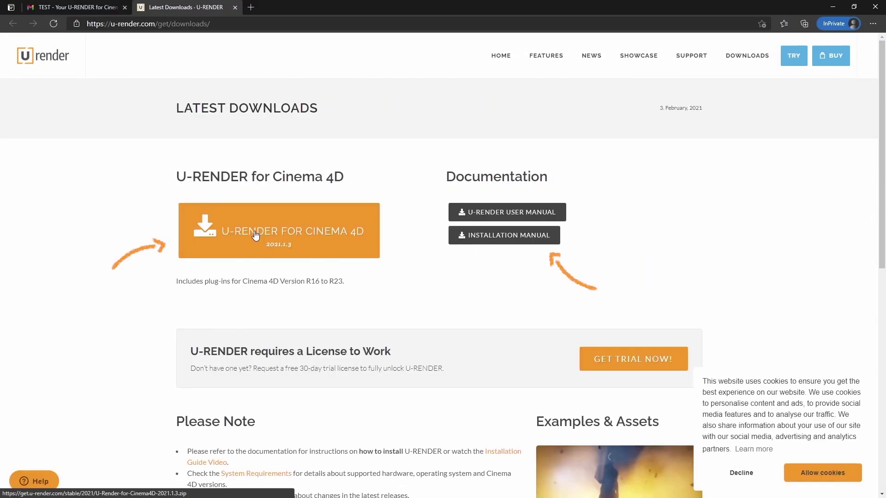
left_click(279, 230)
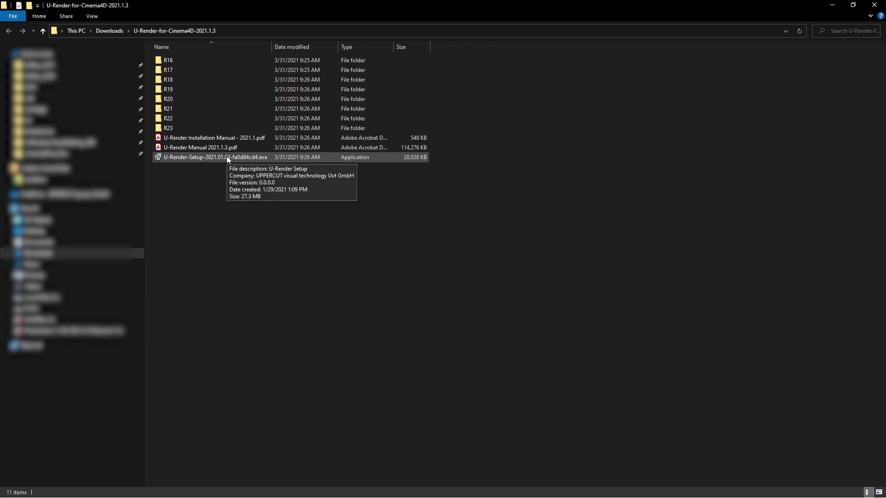
- Run the U-Render-Setup-2021.01.03 installer and complete the U-Render installation
double_click(226, 156)
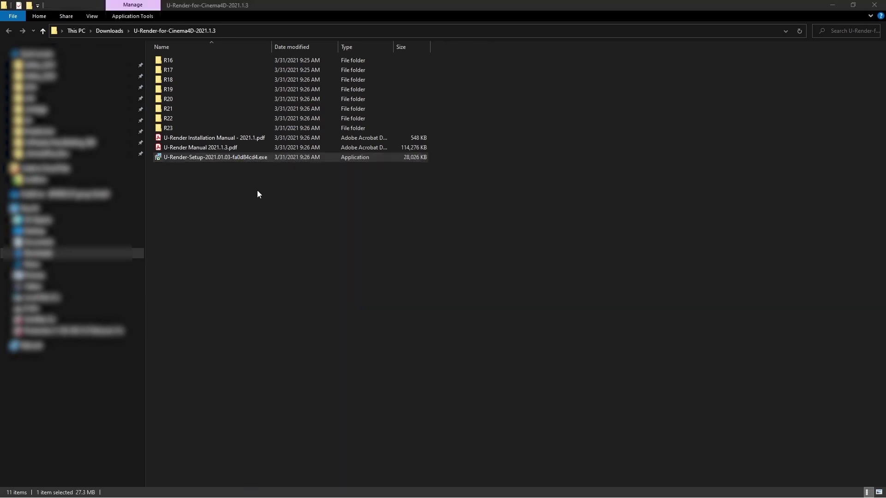
left_click(386, 300)
left_click(502, 328)
left_click(503, 328)
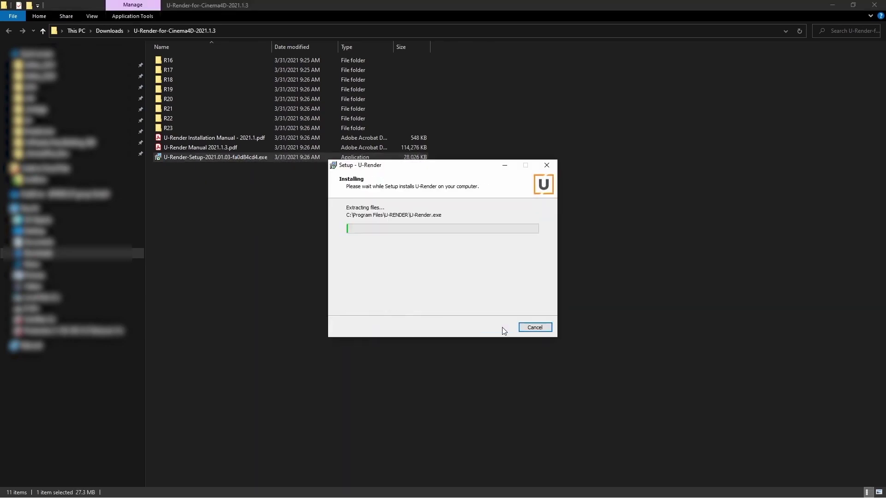
left_click(496, 327)
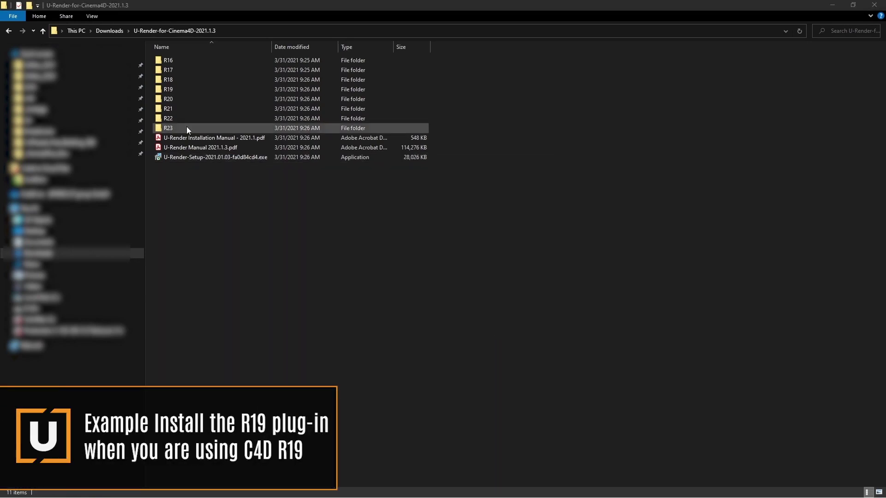
- Copy the U-Render plug-in from the R23 folder into the Cinema 4D R23 plugins folder
double_click(187, 128)
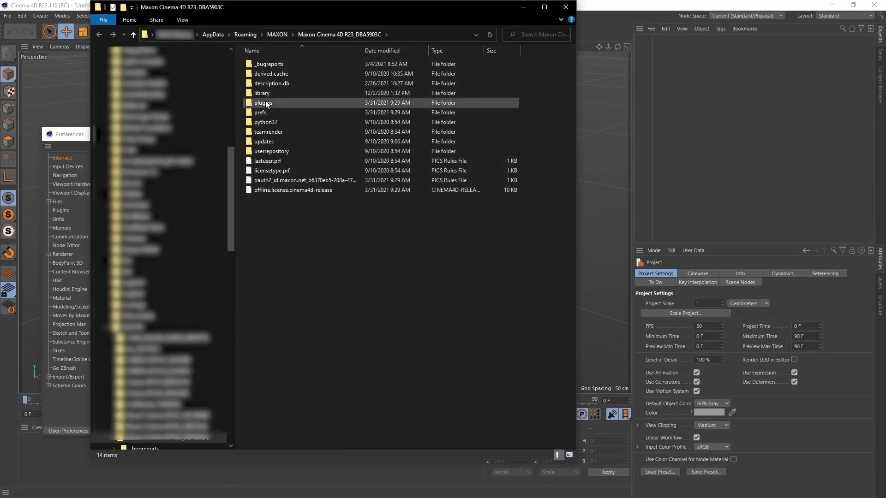
double_click(266, 103)
right_click(286, 94)
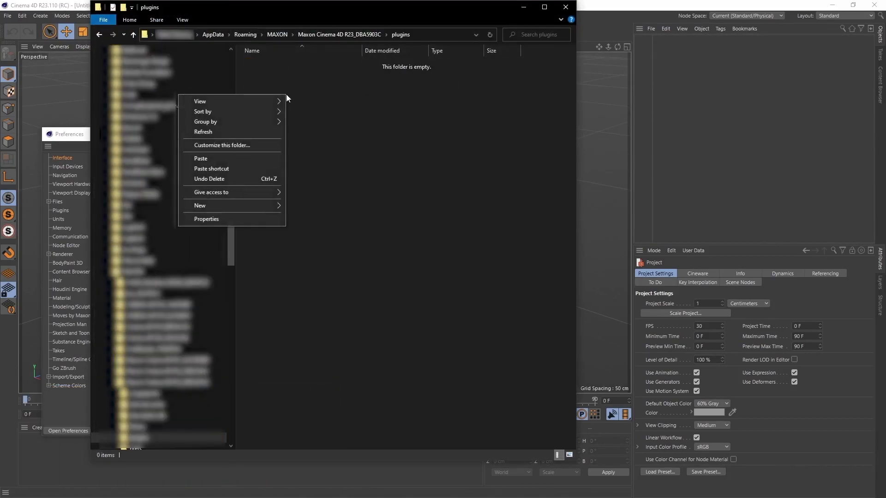
left_click(260, 157)
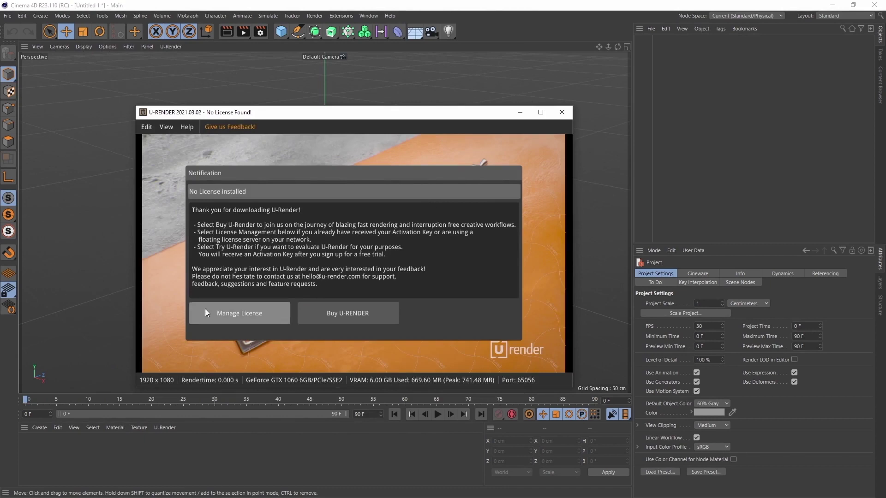
- Open license management from U-RENDER's missing-license notification
left_click(236, 316)
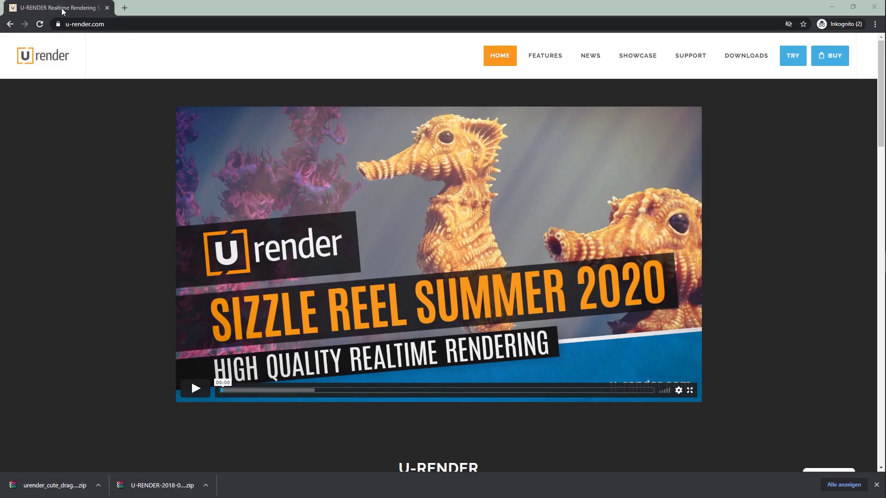
- Open the Examples & Assets downloads on the U-RENDER website and browse the Cinema 4D example scenes
left_click(748, 57)
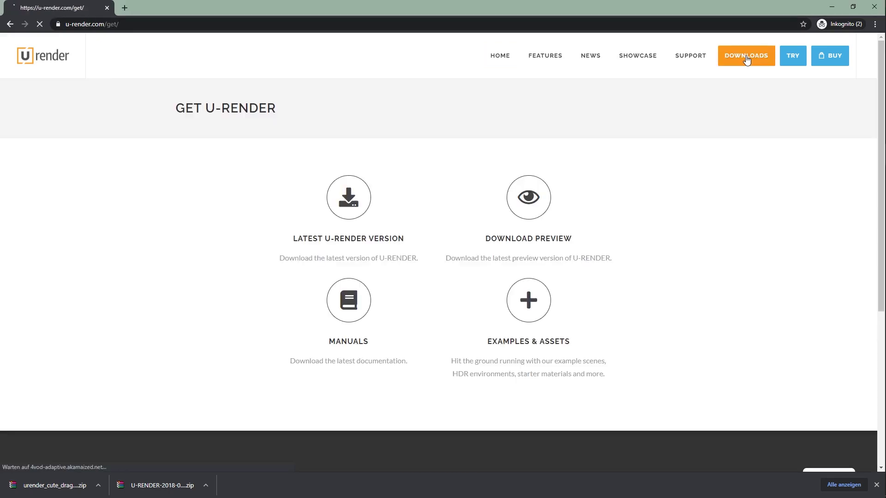
left_click(538, 304)
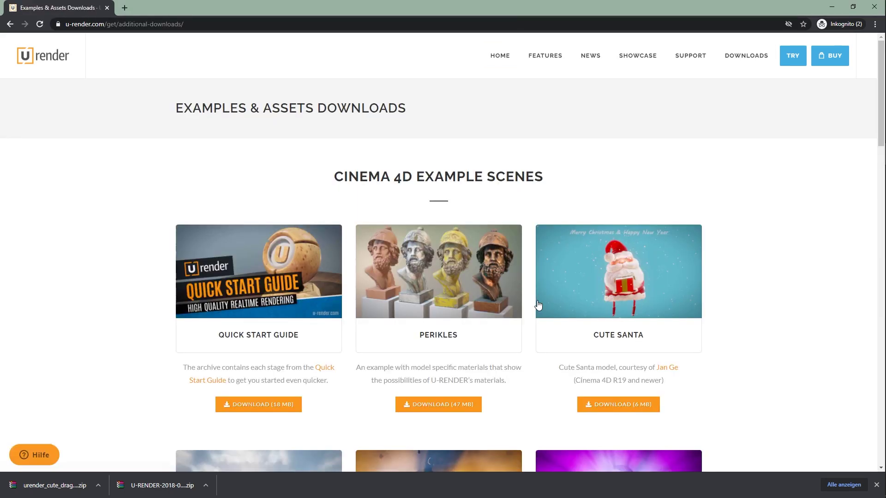
scroll(539, 305, "down", 3)
scroll(538, 304, "down", 7)
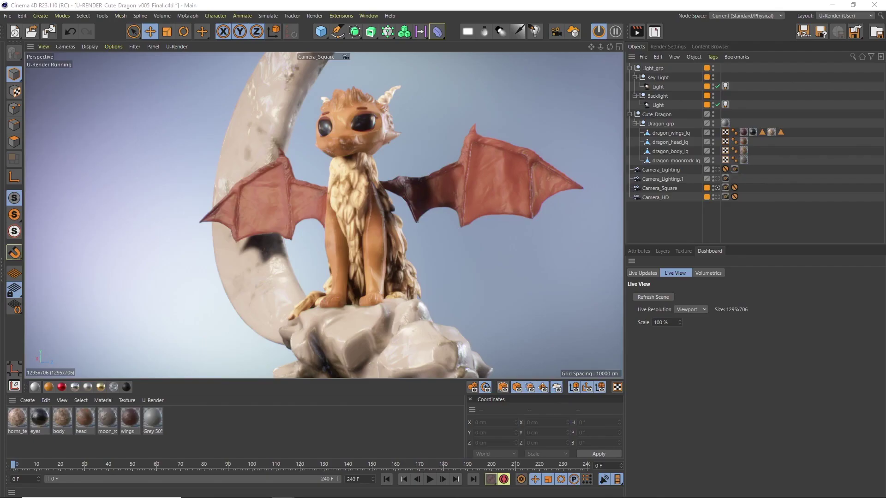
left_click(853, 16)
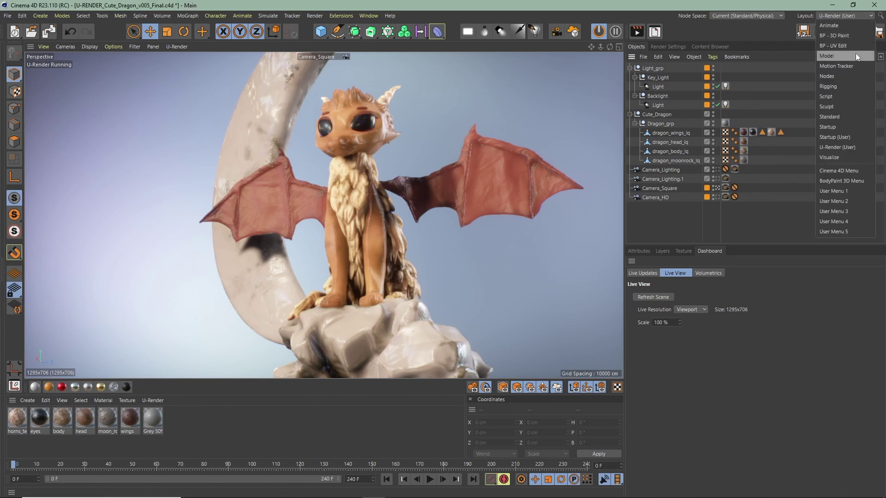
left_click(766, 212)
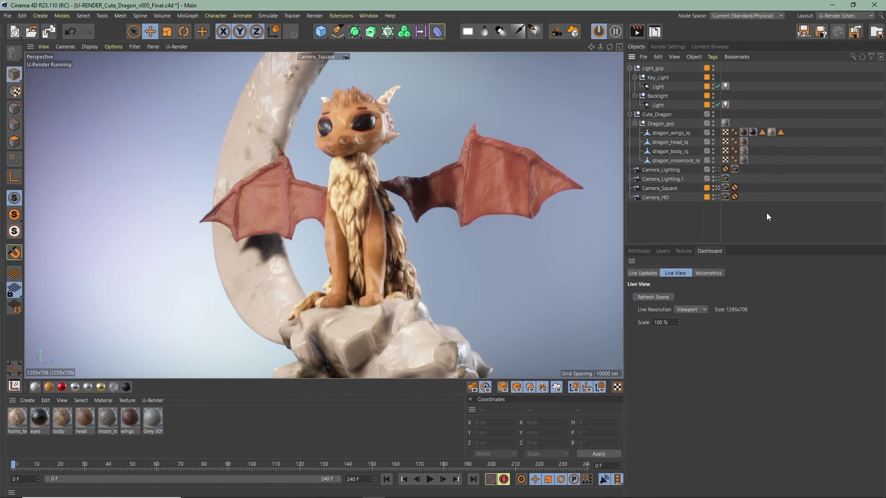
- Look through Camera_Lighting.1 and turn off Use as Background for the environment map in the U-Render render settings
left_click(717, 179)
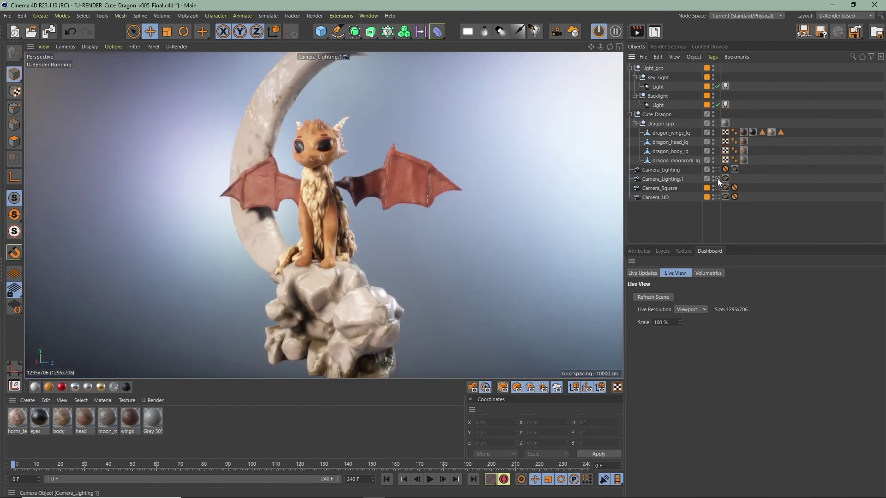
left_click(681, 46)
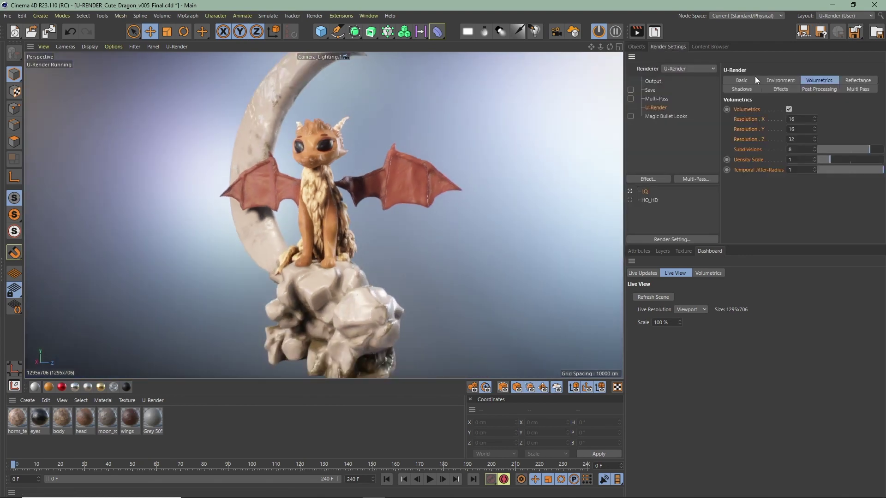
left_click(773, 81)
left_click(791, 213)
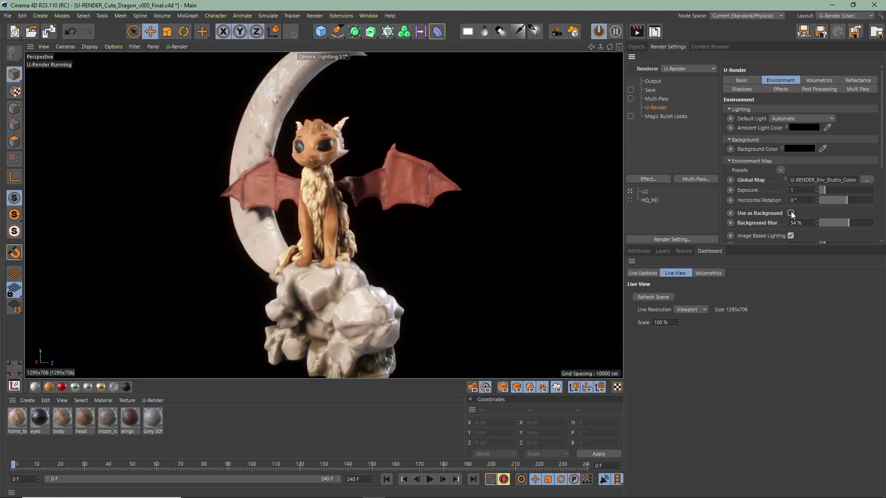
- Make sure Volumetrics is enabled in the U-Render render settings and add a U-Render Volume object
left_click(812, 81)
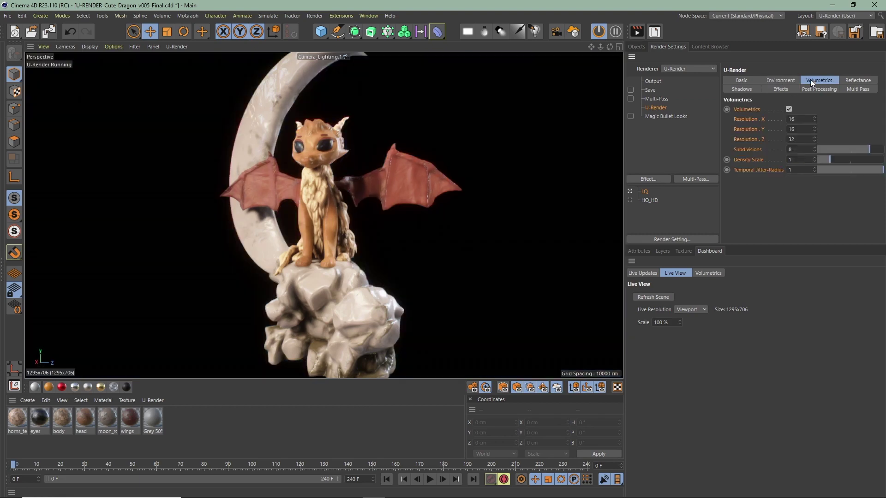
left_click(788, 109)
left_click(788, 109)
left_click(579, 36)
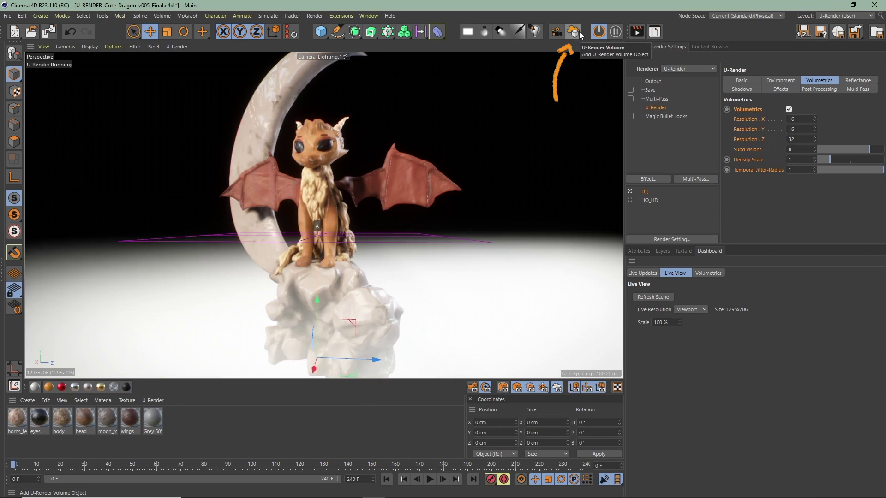
left_click(341, 16)
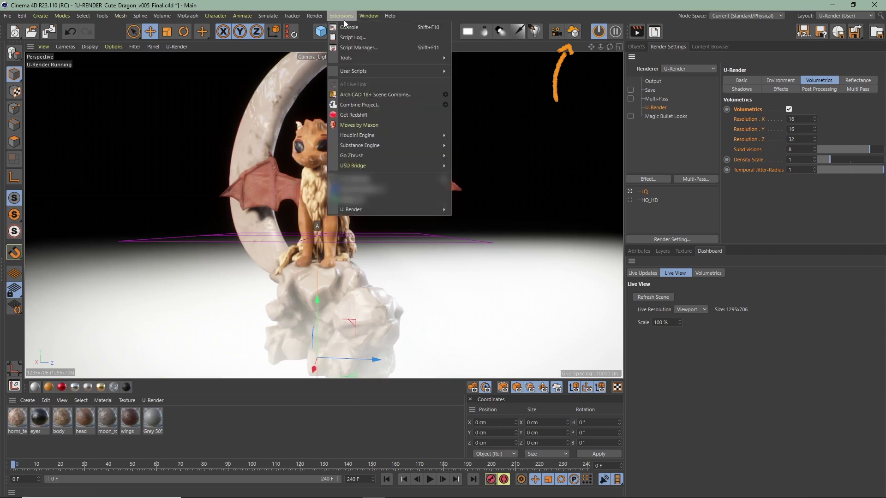
mouse_move(406, 210)
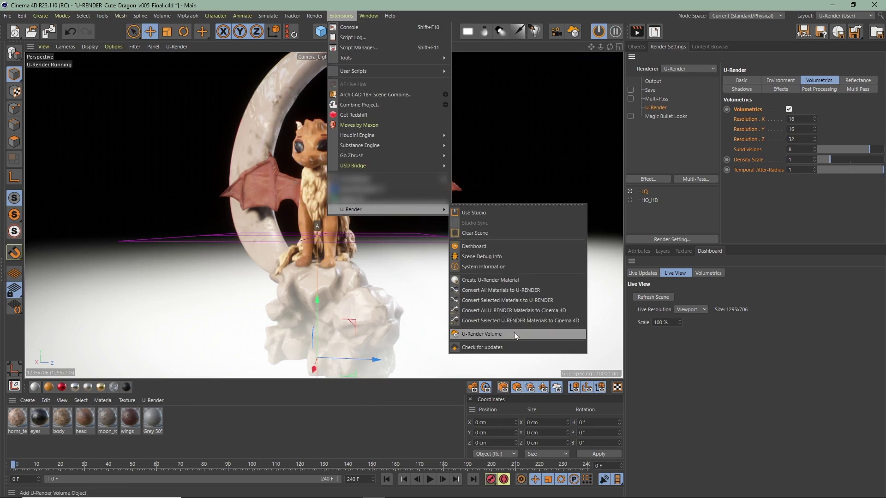
key("Escape")
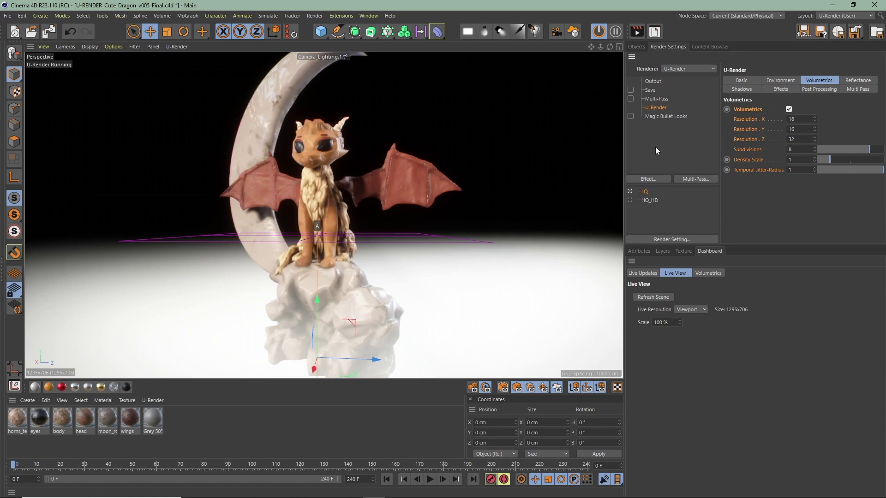
- Raise the U-Render Volume to about 100 cm in Y and show the scene in two side-by-side viewports
left_click_drag(317, 318, 307, 197)
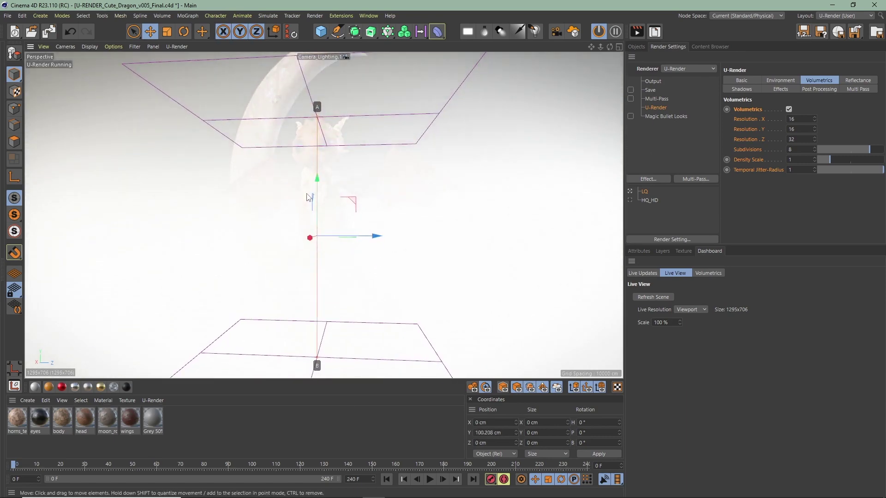
left_click(636, 46)
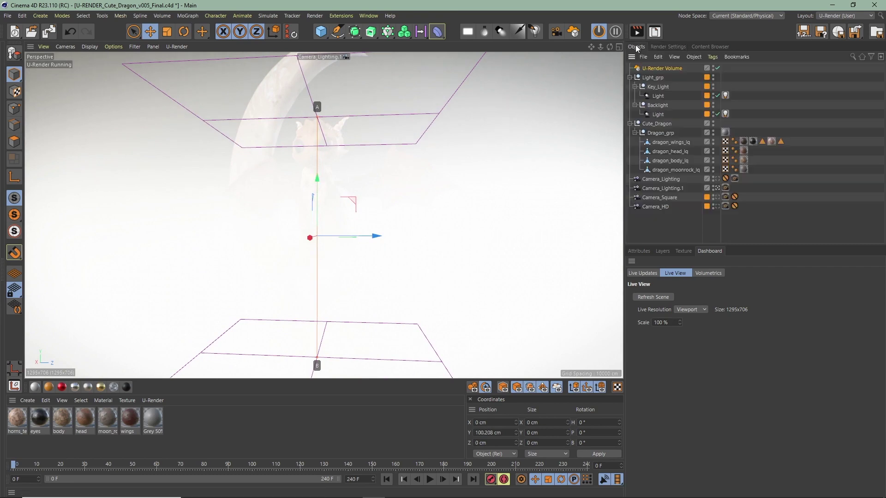
middle_click(469, 192)
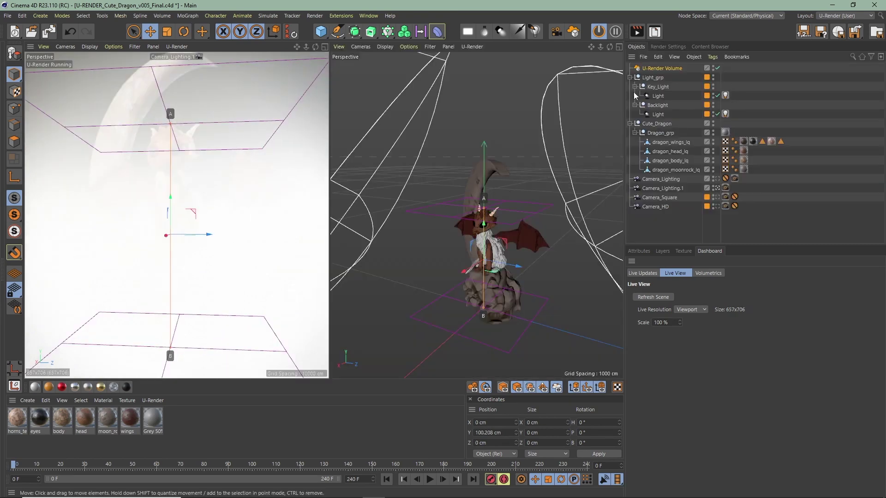
- Turn off Volumetric on the U-Render light tags of both the Key_Light and Backlight lights
left_click_drag(745, 89, 724, 120)
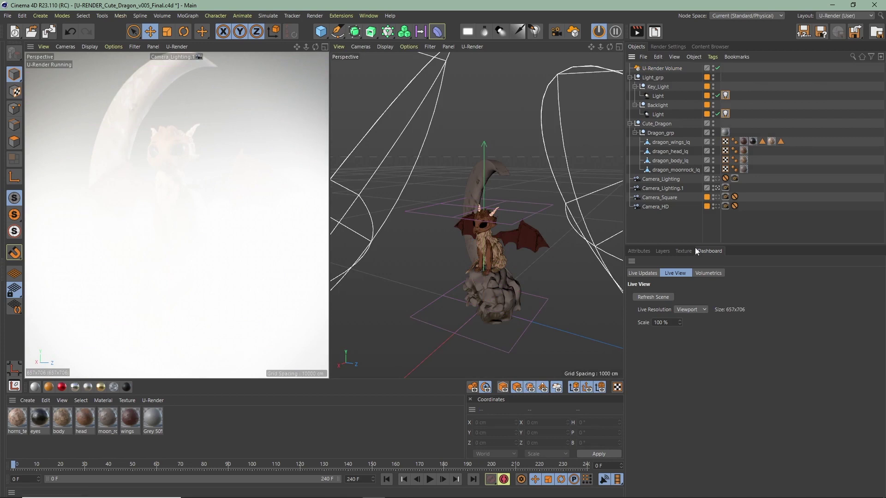
left_click(641, 252)
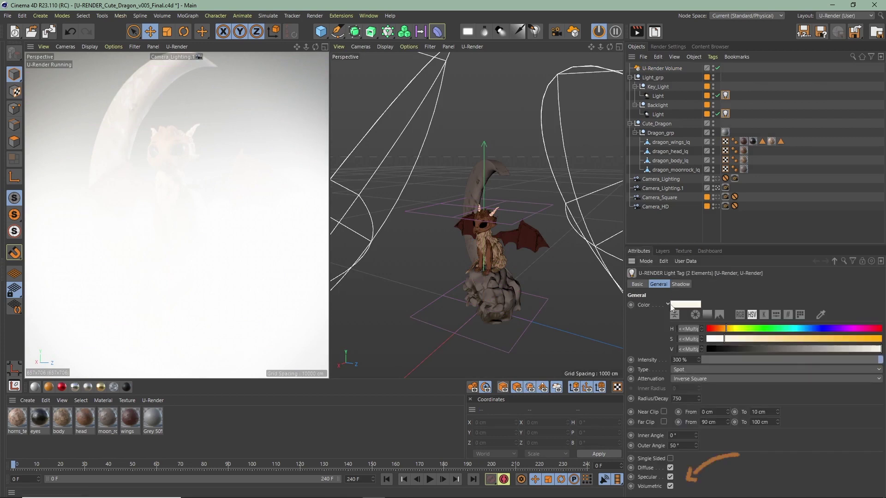
left_click(671, 487)
- Duplicate the Backlight group outside Light_grp, then enable Volumetric and increase the blue color saturation on the copied light's tag
left_click_drag(657, 106, 655, 120, "ctrl")
left_click(725, 132)
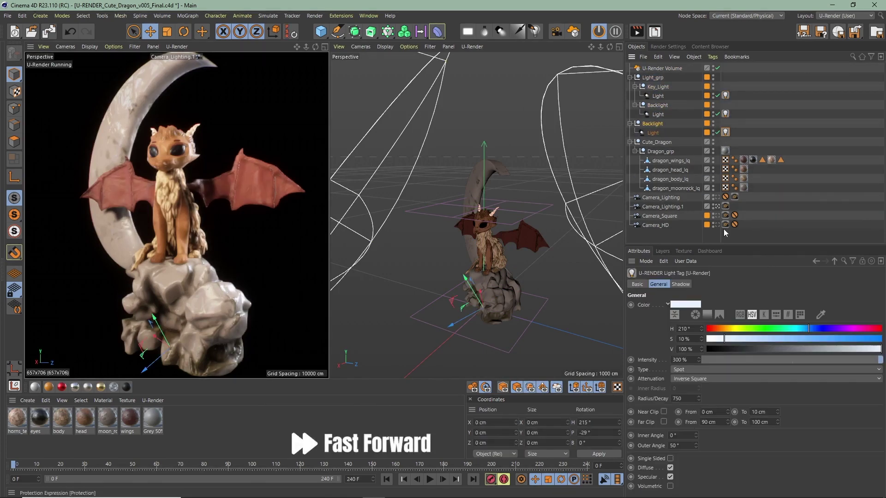
left_click(671, 487)
left_click_drag(724, 339, 763, 339)
- Rotate the duplicated Backlight group to a heading of 270°
left_click(652, 124)
scroll(516, 322, "down", 3)
key("r")
key("w")
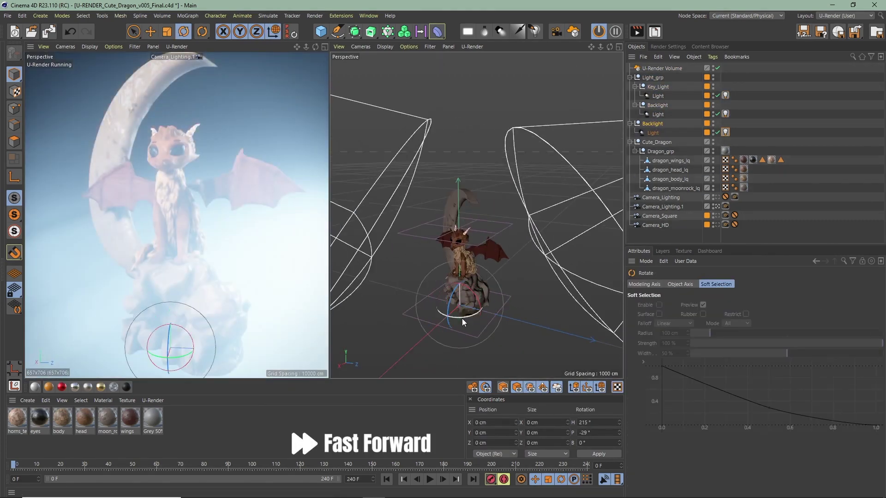
left_click_drag(463, 319, 514, 298)
key("ctrl+z")
double_click(595, 422)
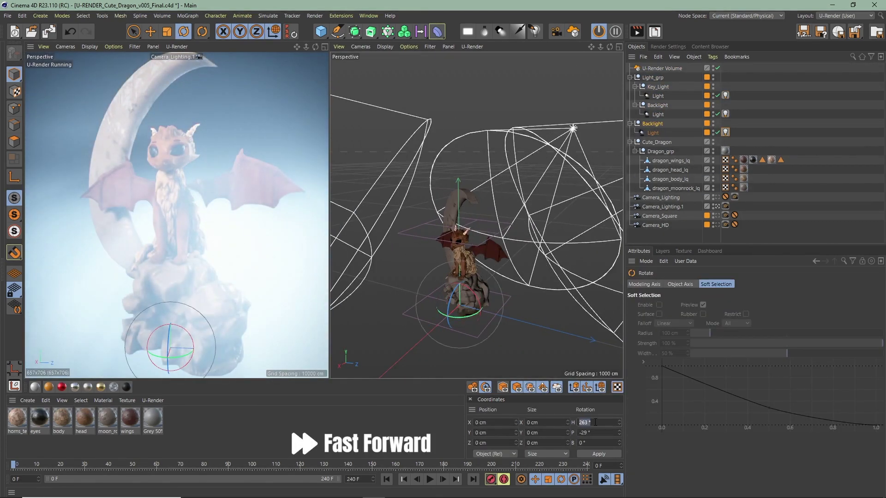
type("270")
key("Return")
- Set the duplicated Backlight group's pitch to 0°
left_click(653, 133)
left_click_drag(530, 222, 481, 225, "alt")
left_click(653, 124)
left_click(602, 436)
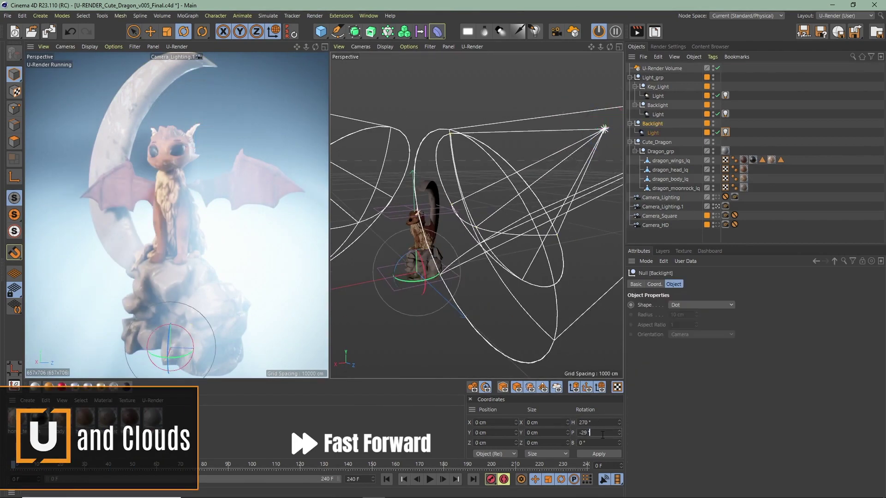
double_click(602, 435)
type("0")
key("Return")
- Move the light inside the duplicated Backlight group to about X 105 cm, Y 254 cm behind the dragon
left_click(653, 133)
key("e")
left_click_drag(597, 253, 572, 222, "alt")
left_click_drag(591, 208, 591, 169)
left_click_drag(573, 231, 553, 249, "alt")
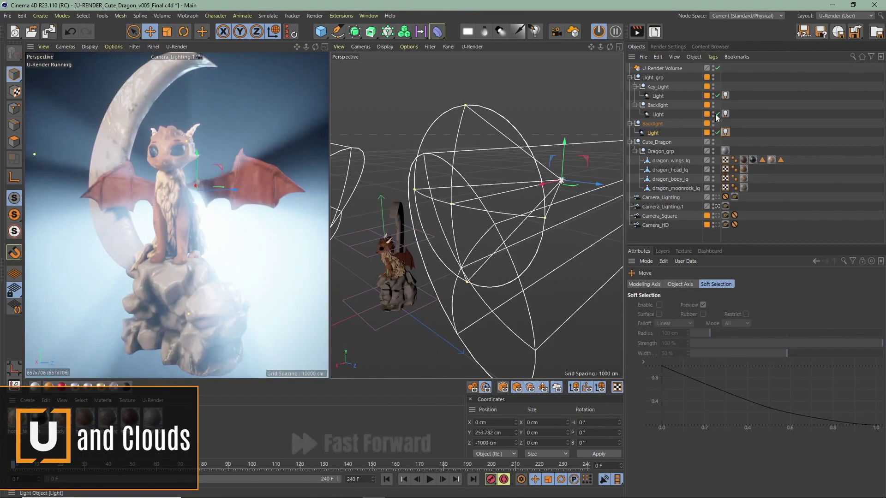
left_click_drag(591, 183, 572, 181)
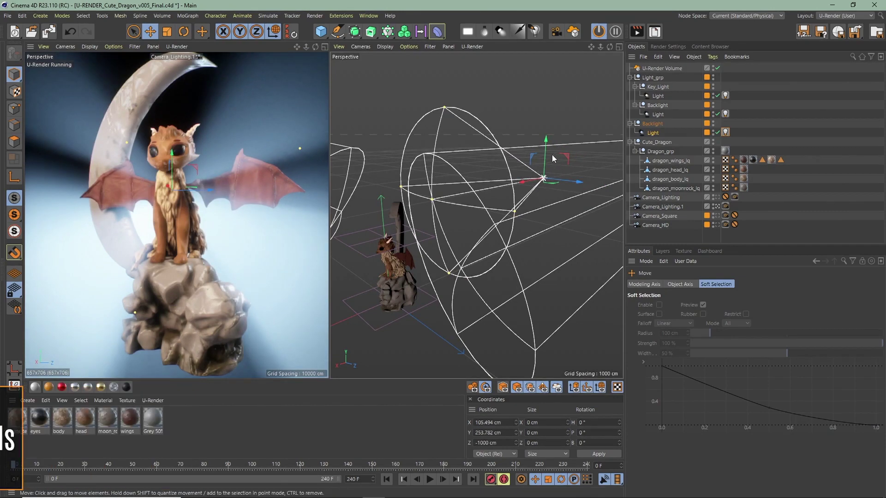
- Raise the light in the duplicated Backlight group to about Y 265 cm, maximize the camera view and clear the selection
mouse_move(545, 151)
left_mouse_down()
mouse_move(545, 172)
mouse_move(545, 143)
mouse_move(546, 153)
left_mouse_up()
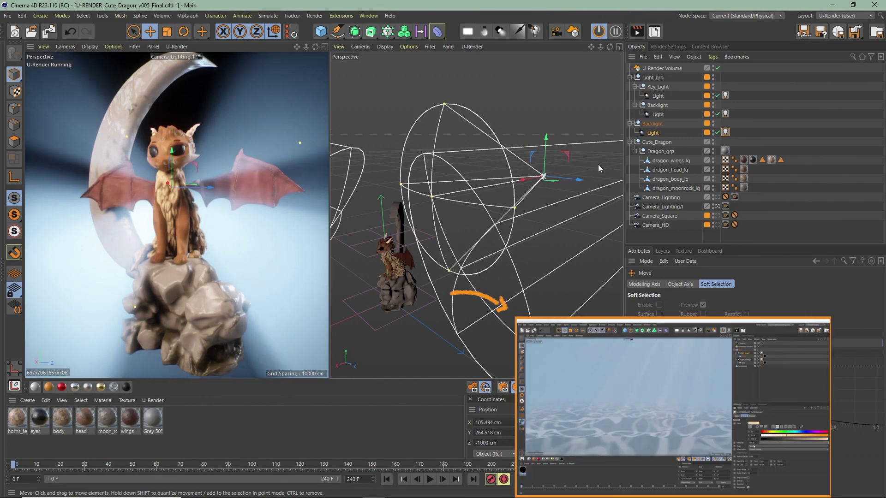
left_click_drag(478, 218, 392, 189, "alt")
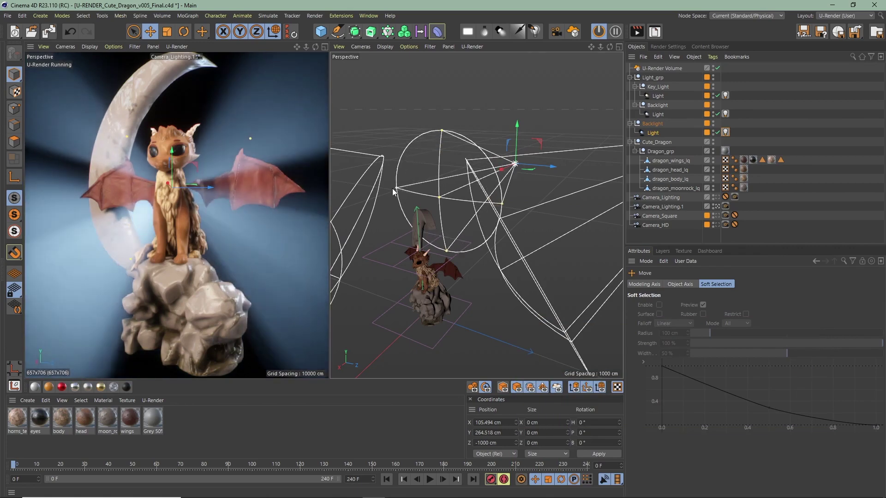
middle_click(241, 197)
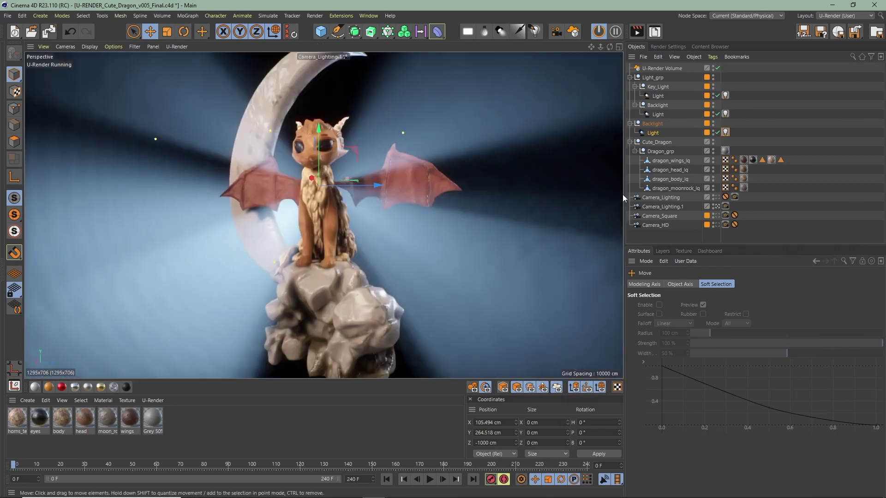
left_click(769, 227)
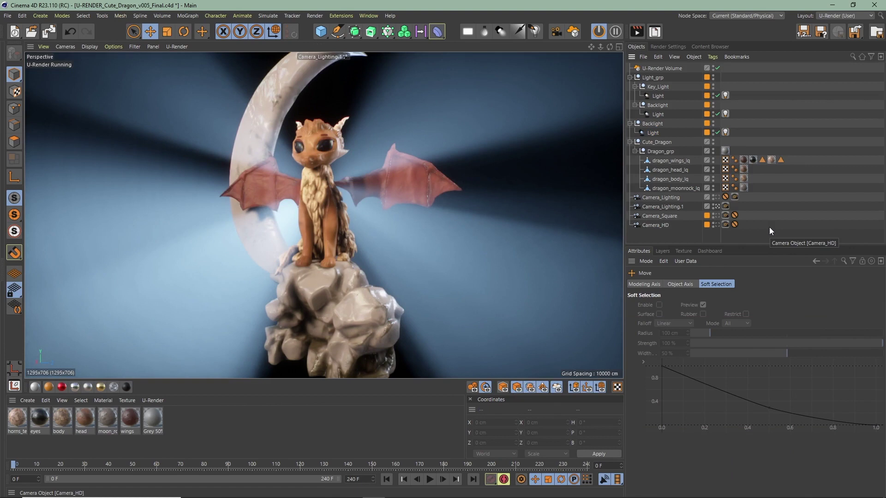
- Try a volumetrics resolution of 4 for X, Y and Z in the U-Render render settings
left_click(677, 48)
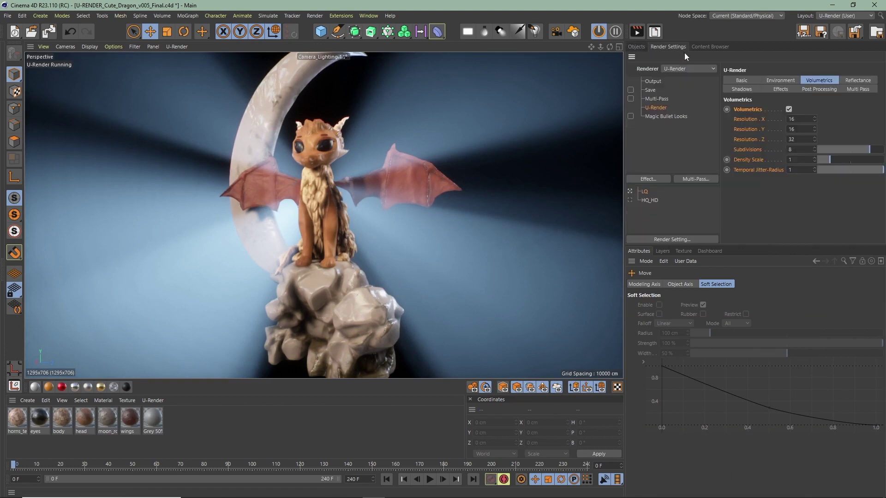
left_click(789, 109)
left_click(789, 110)
type("4")
double_click(802, 129)
type("4")
double_click(801, 139)
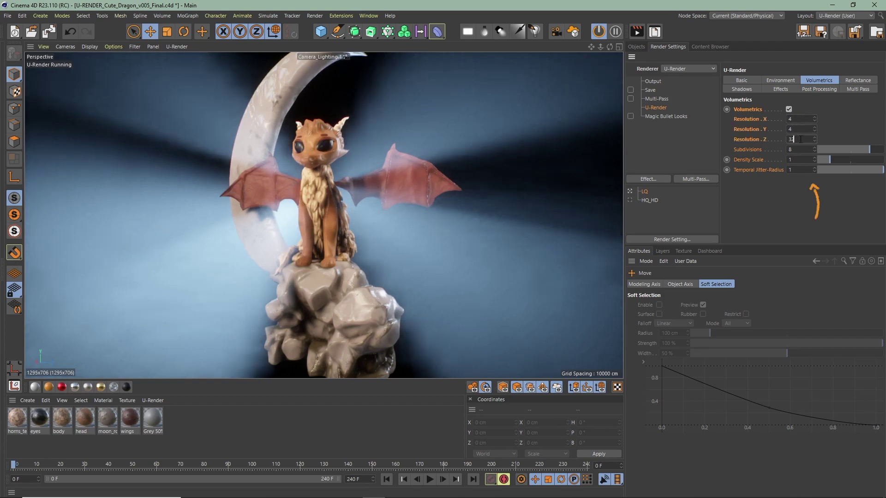
type("4")
key("Return")
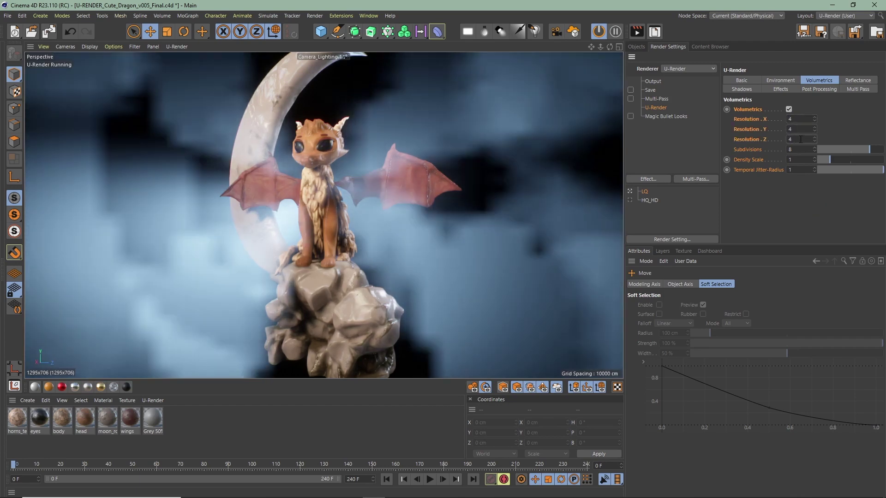
- Set the volumetrics resolution to X 16, Y 16 and Z 32
double_click(798, 132)
type("1")
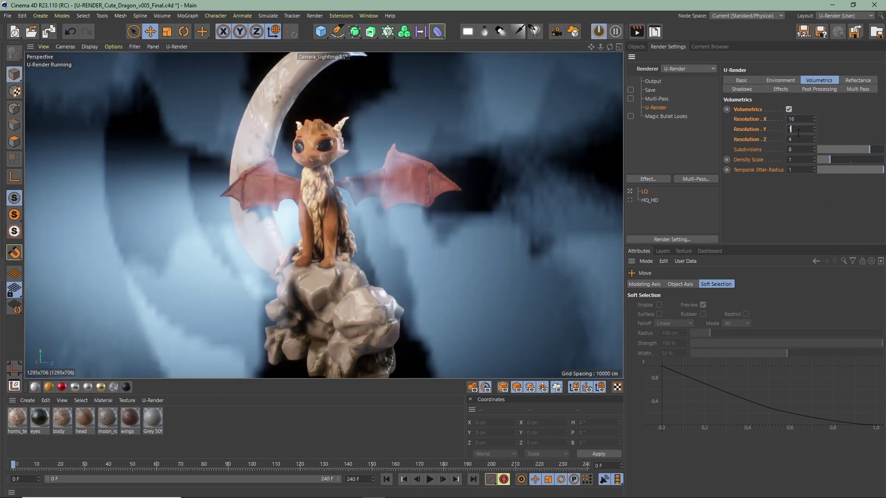
type("6")
double_click(803, 139)
type("32")
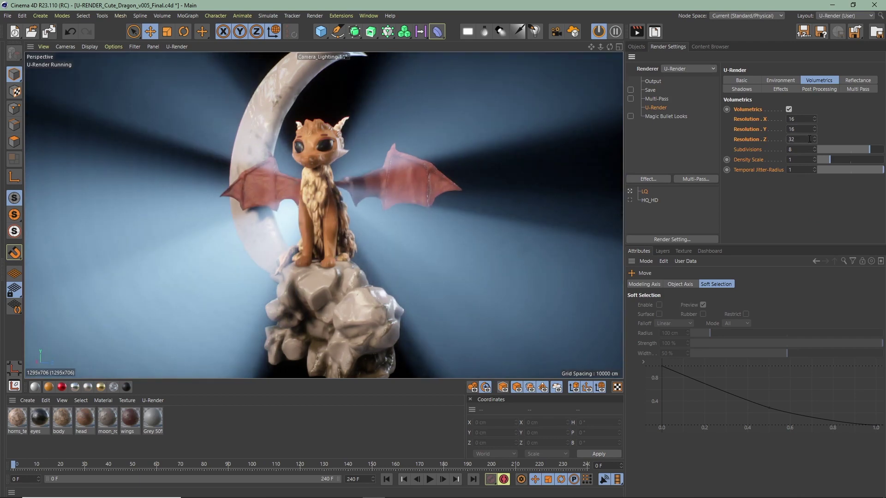
- Compare volumetrics Subdivisions of 1, 2 and 4, and return the value to 8
left_click(827, 150)
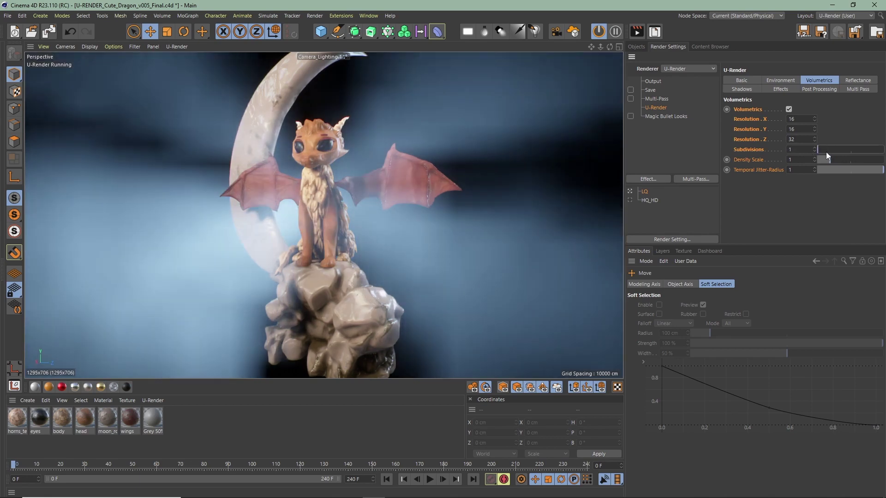
left_click(827, 151)
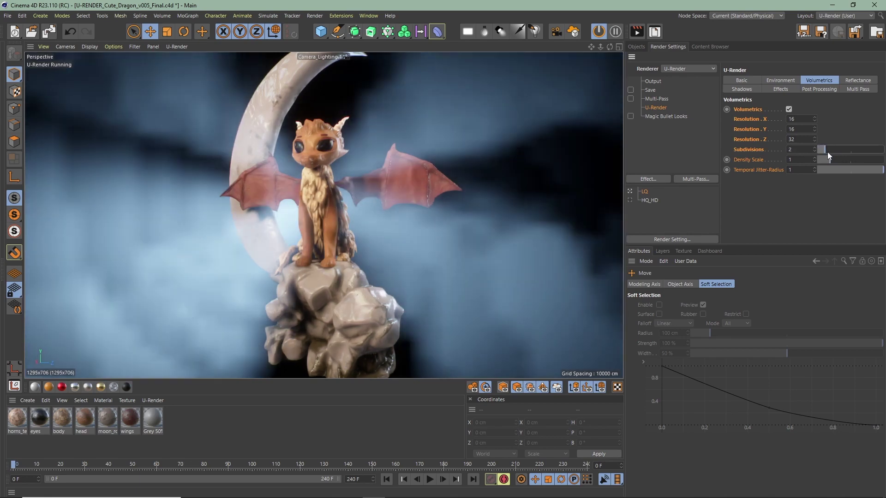
left_click(839, 150)
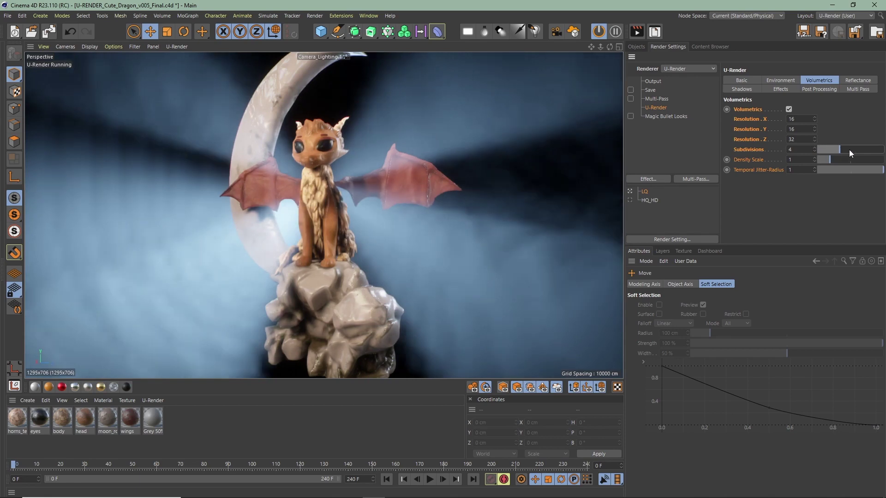
left_click(808, 149)
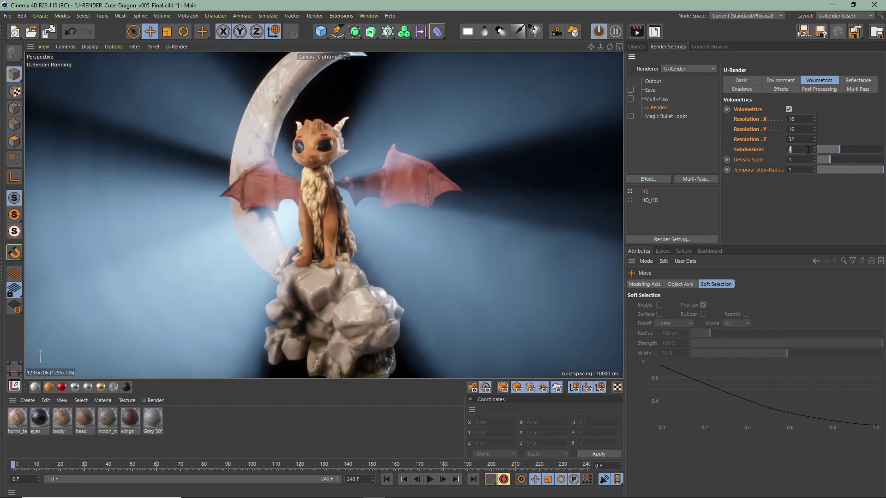
type("8")
key("Return")
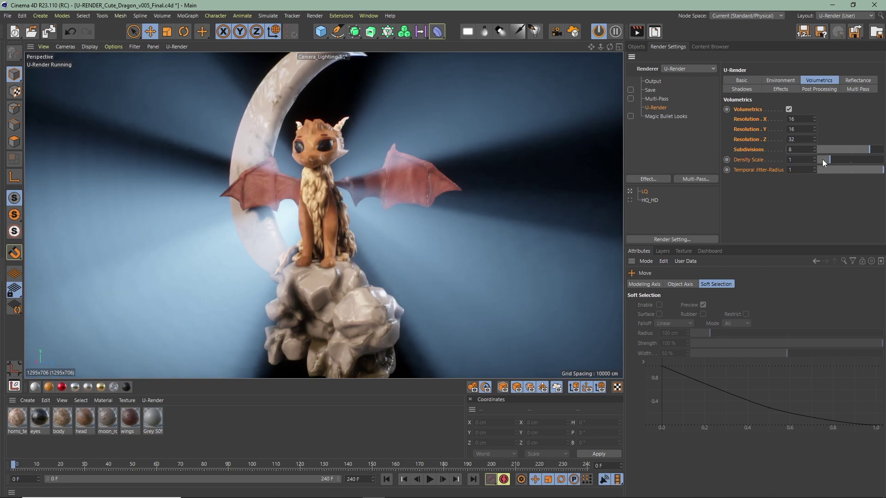
- Try volumetrics Density Scale values between about 0.5 and 4, with the Temporal Jitter-Radius reduced to 0
left_click_drag(822, 159, 816, 159)
left_click(823, 160)
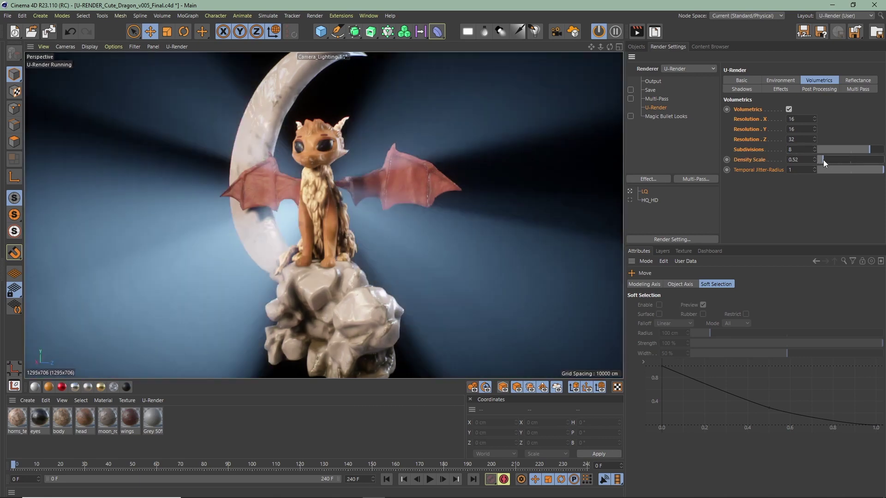
left_click_drag(832, 159, 870, 160)
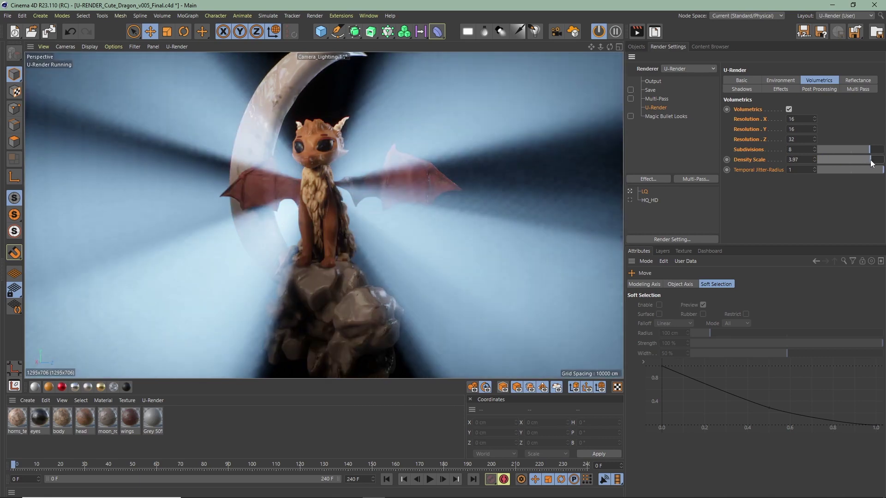
left_click(844, 169)
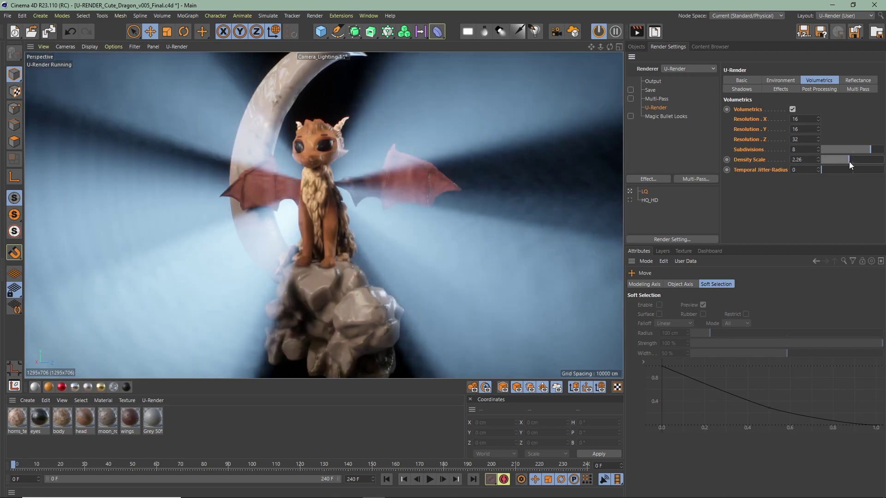
left_click(833, 159)
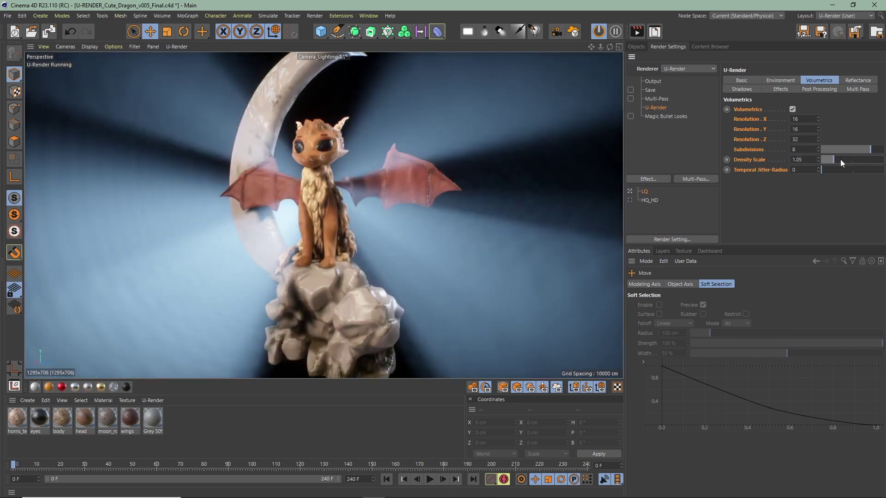
left_click(850, 159)
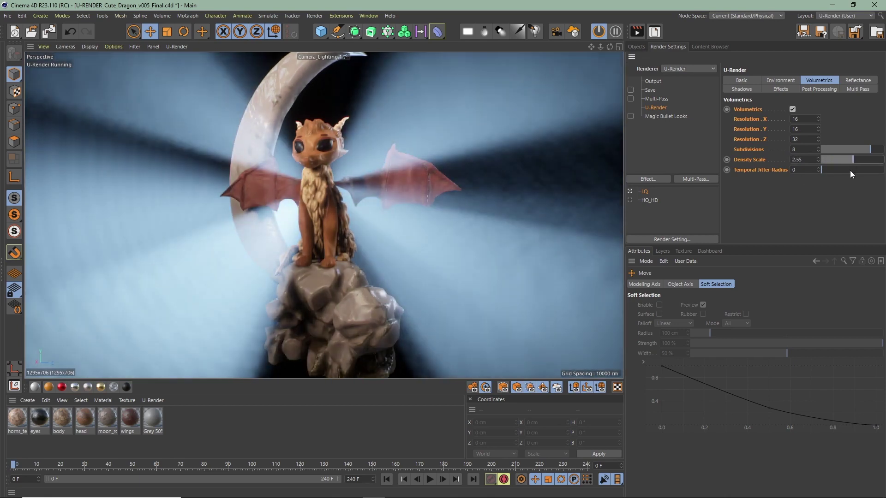
- Set the volumetrics Temporal Jitter-Radius to 1 and the Density Scale to 1
left_click(853, 170)
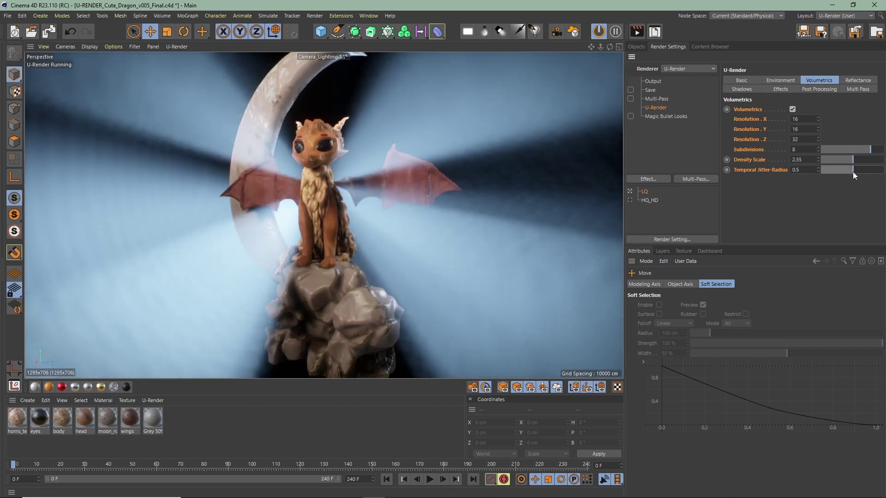
left_click(879, 170)
left_click_drag(880, 177, 885, 177)
left_click(808, 161)
type("1")
key("Return")
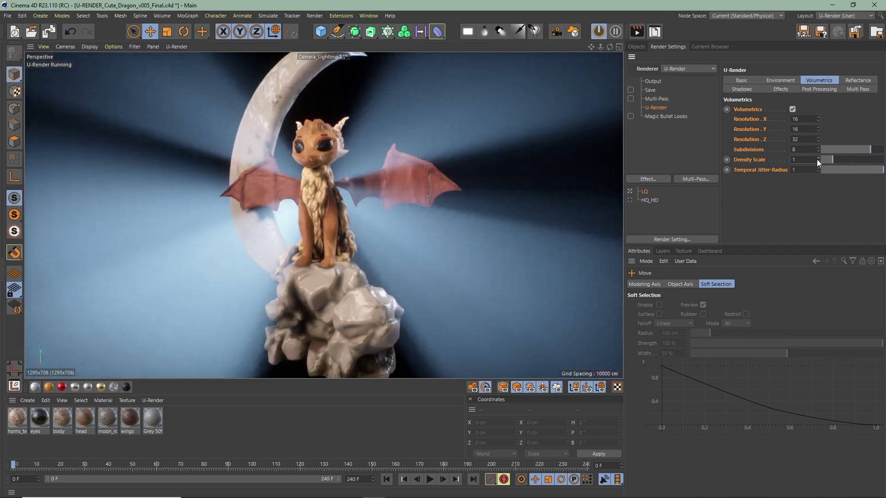
- Enable Custom Near Clipping on Camera_Lighting.1's U-Render camera tag and try a Near Clipping of 500 cm
left_click(638, 46)
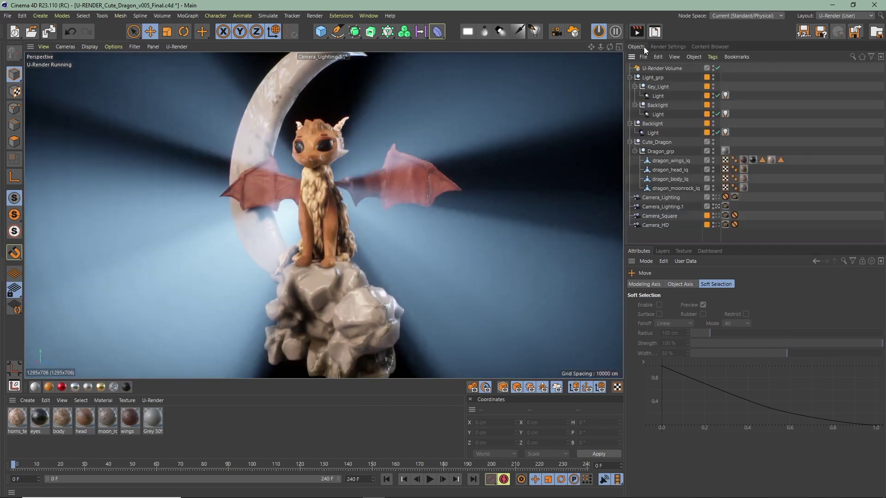
left_click(727, 205)
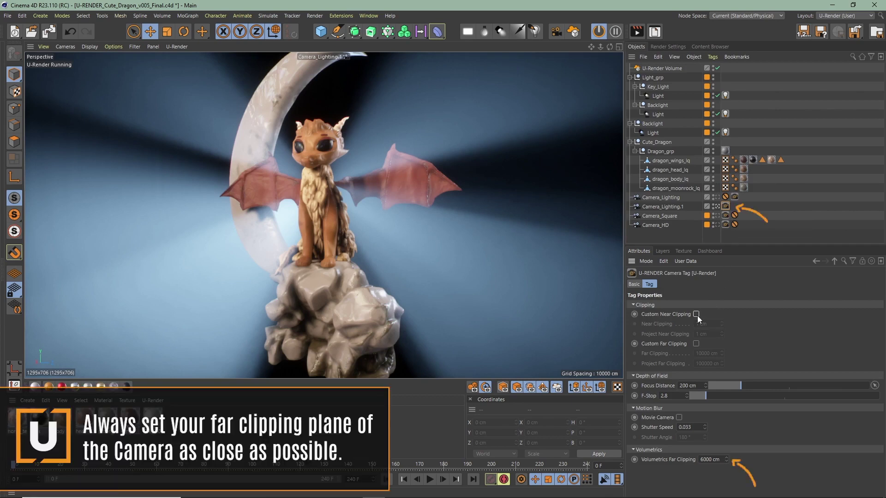
left_click(717, 326)
type("500")
key("Return")
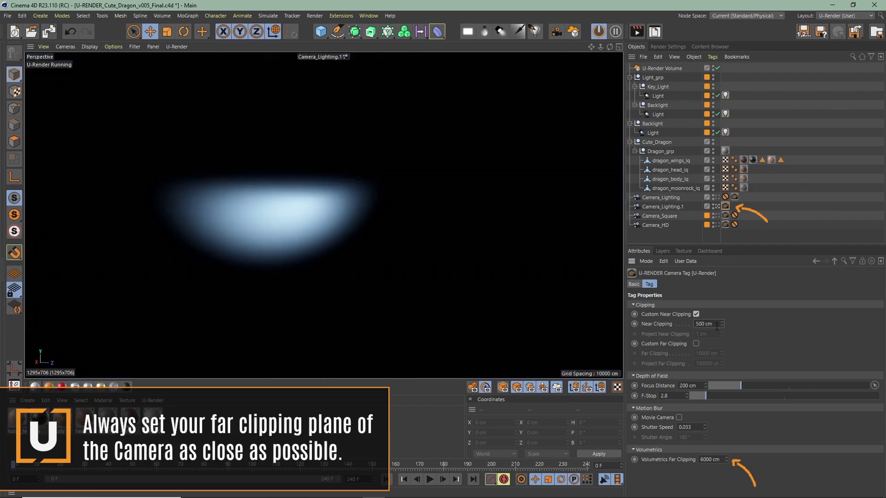
- Try Near Clipping values of 50 cm and 25 cm on the camera tag, and turn Custom Near Clipping off
double_click(716, 326)
type("50")
key("Return")
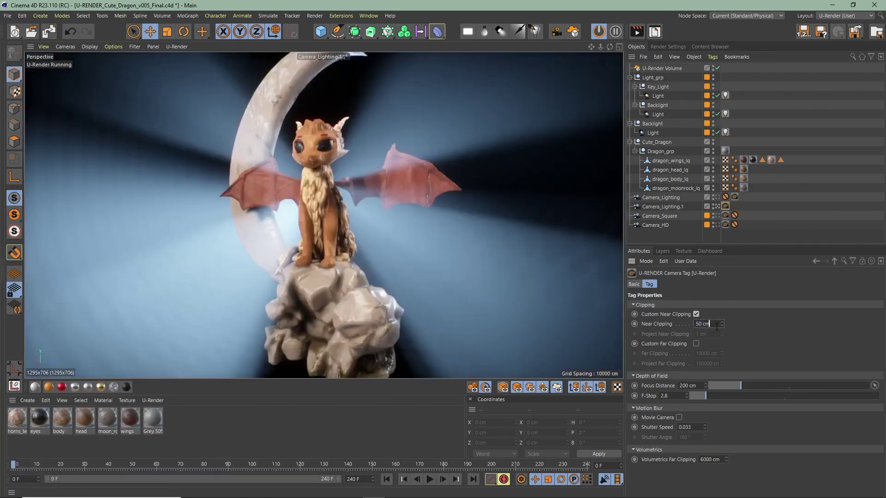
double_click(716, 326)
type("25")
key("Return")
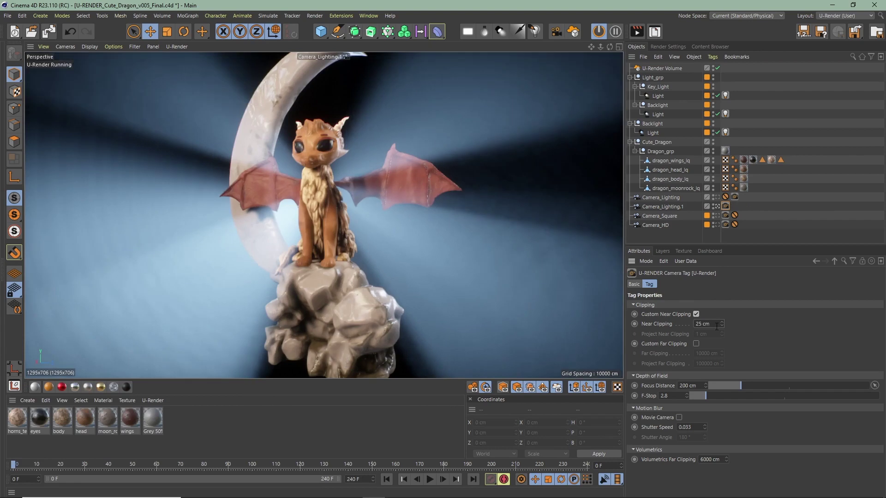
left_click(697, 315)
- Enable Custom Far Clipping on the camera tag and set the Far Clipping to 2000 cm
left_click(695, 344)
double_click(702, 353)
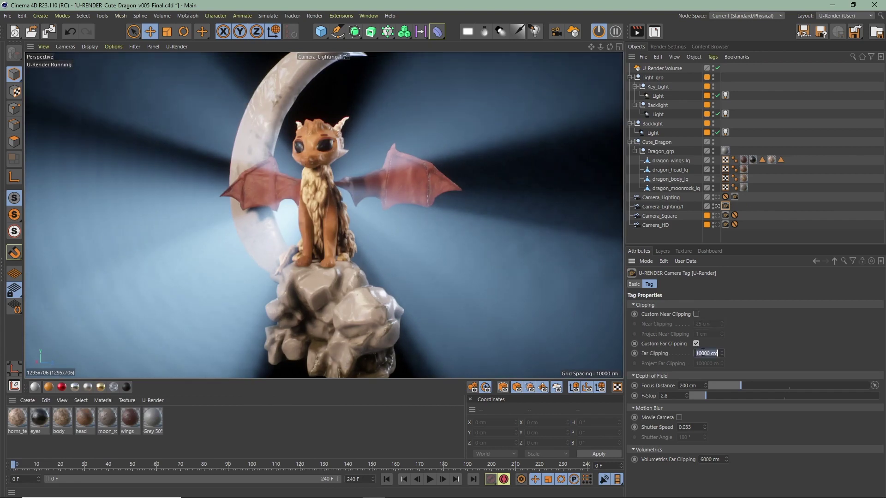
type("2000")
- Try Volumetrics Far Clipping distances of 10 cm, 100 cm and 500 cm on the camera tag
double_click(718, 459)
type("10")
key("Return")
double_click(708, 459)
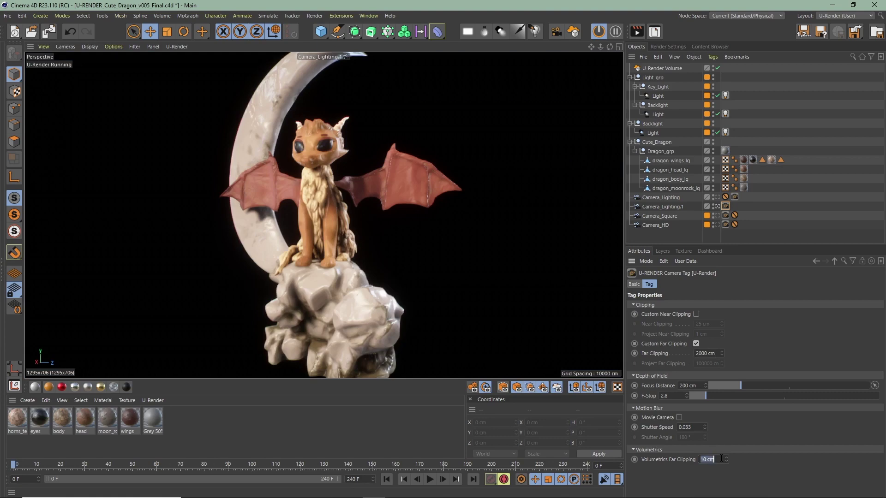
type("100")
key("Return")
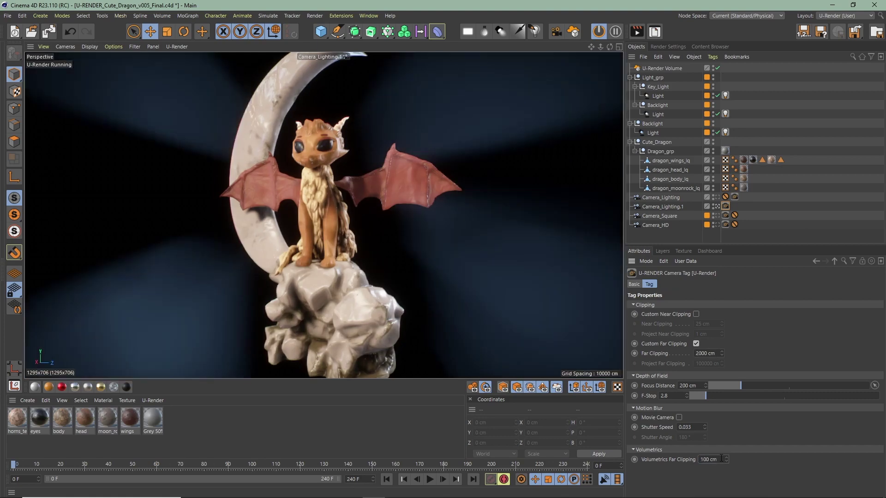
double_click(708, 460)
type("500")
key("Return")
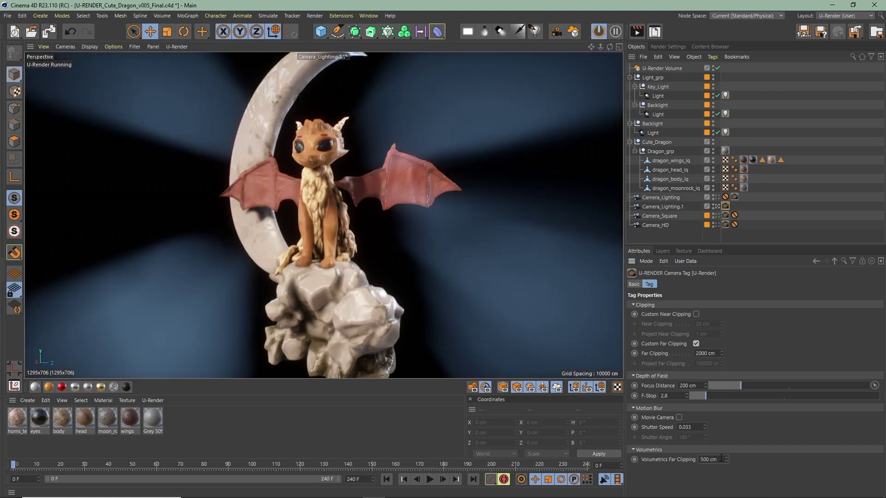
- Set the camera tag's Volumetrics Far Clipping to 2000 cm
double_click(708, 460)
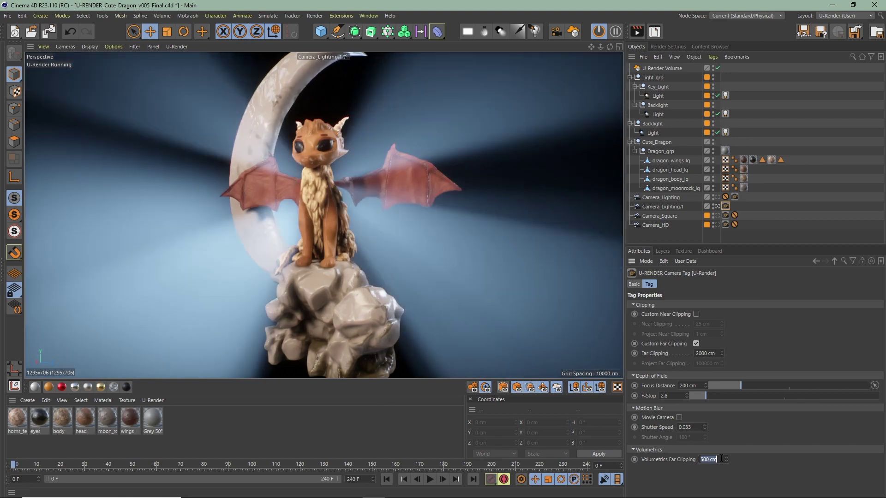
type("2000")
key("Return")
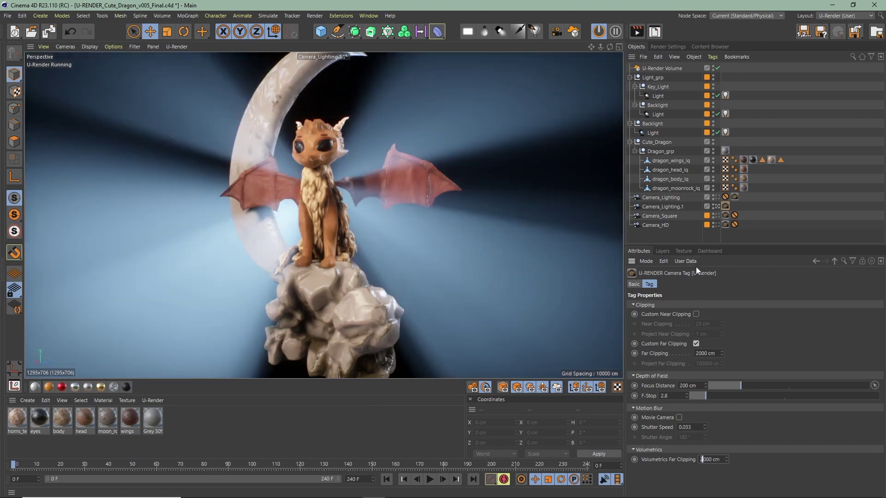
- Try a Temporal Blend-Factor of 0 % in the U-Render dashboard's volumetrics settings, and raise it again
left_click(709, 251)
left_click(707, 274)
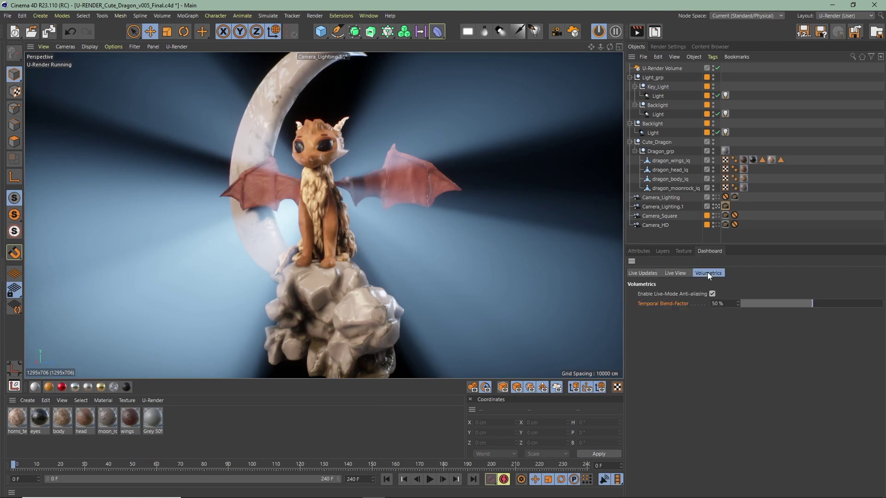
left_click(761, 304)
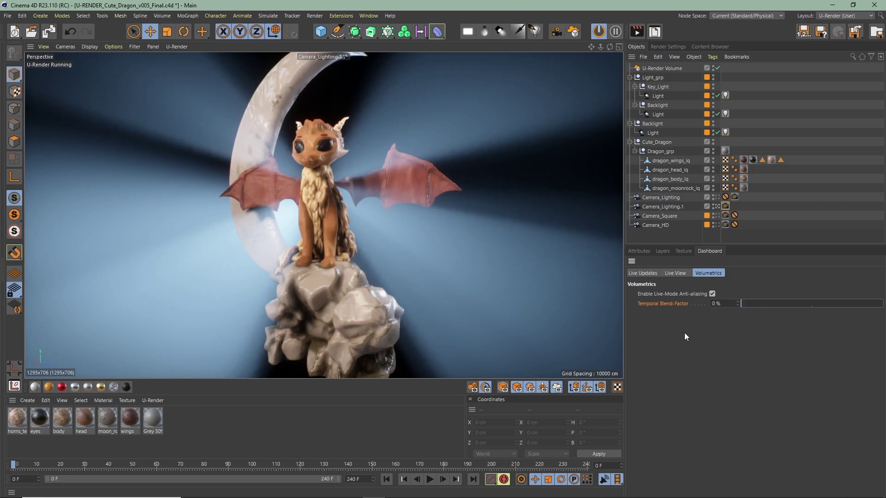
left_click(863, 305)
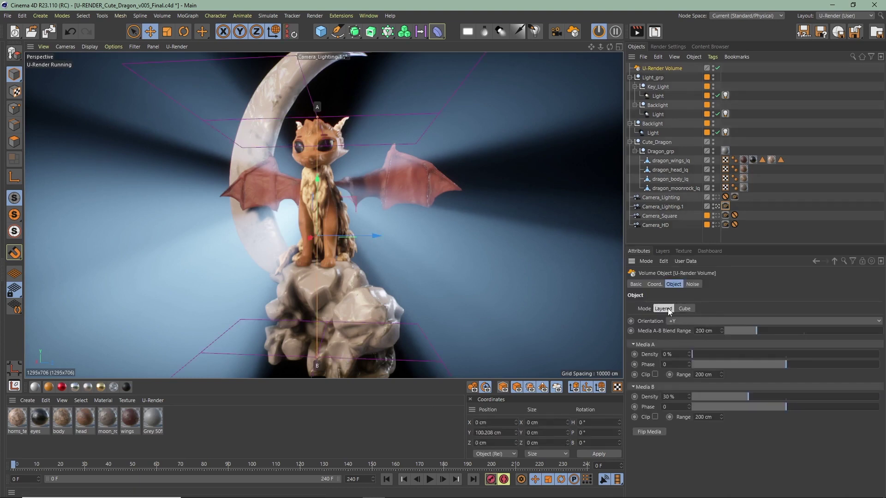
- Try other layer Orientation options such as -X on the U-Render Volume and return to +Y
scroll(688, 322, "up", 1)
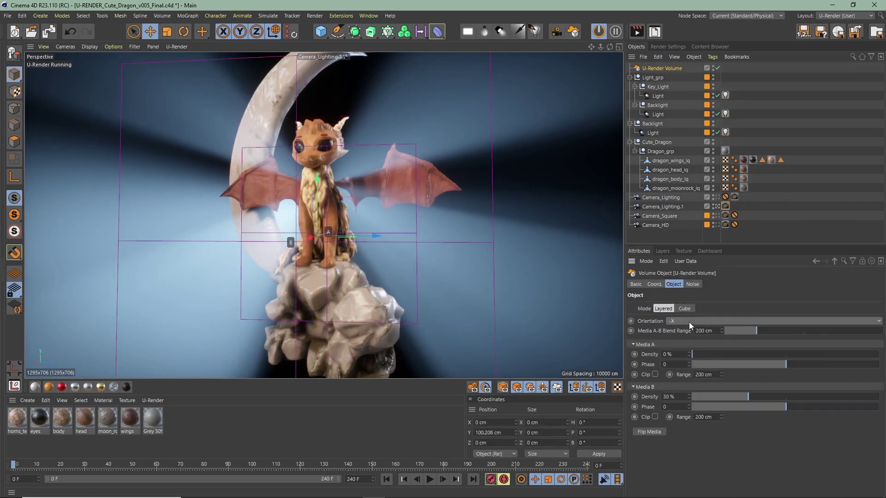
scroll(689, 322, "down", 1)
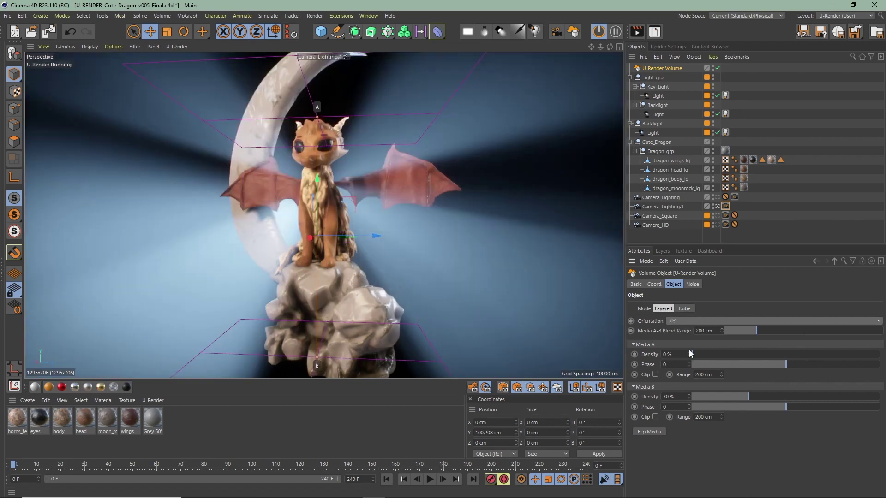
- Set the Temporal Blend-Factor to 51 % in the U-Render dashboard's volumetrics settings and return to the volume's attributes
left_click(709, 252)
left_click(813, 306)
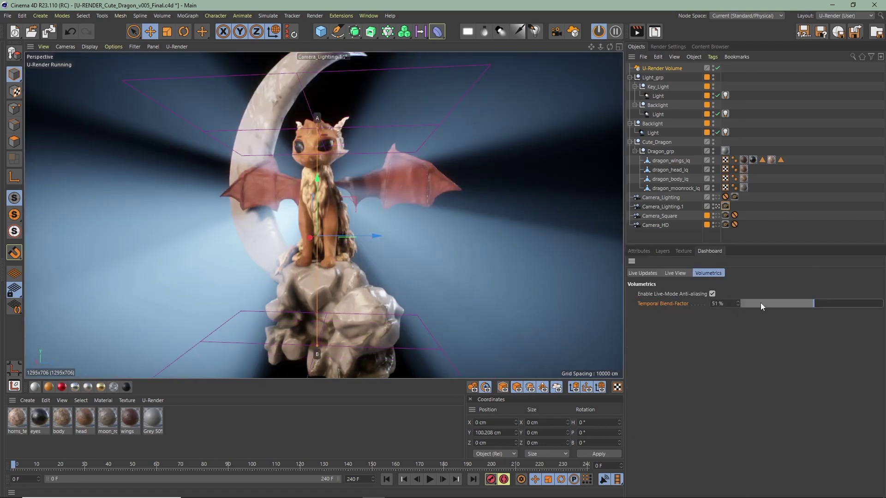
left_click(640, 251)
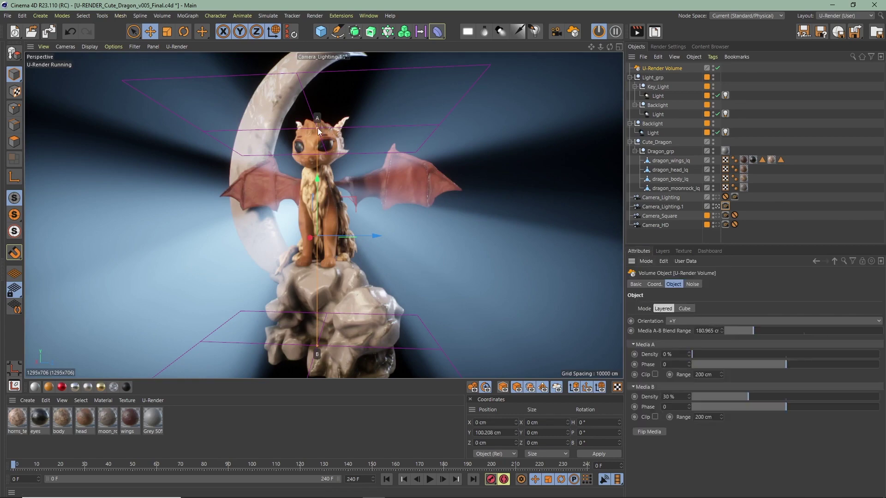
- Try different distances between the volume's A and B layers and settle on a Media A-B Blend Range of 251.5 cm
mouse_move(318, 131)
left_mouse_down()
mouse_move(322, 41)
mouse_move(330, 141)
left_mouse_up()
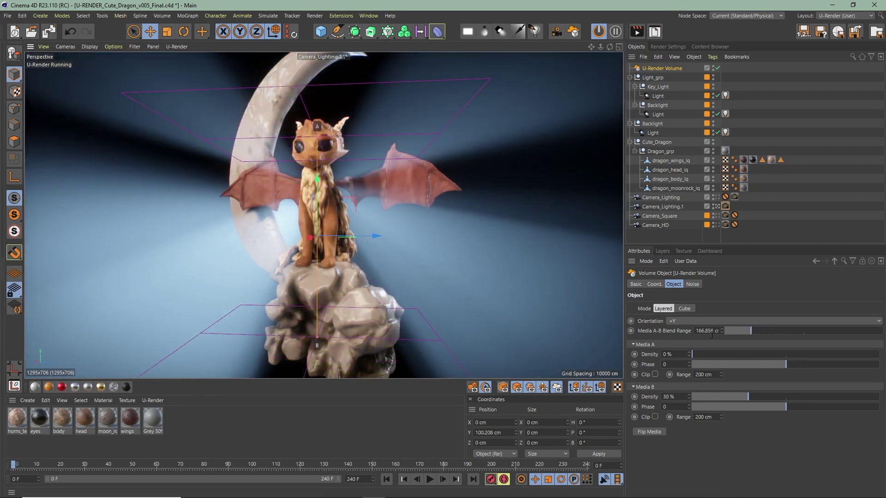
left_click_drag(737, 333, 773, 337)
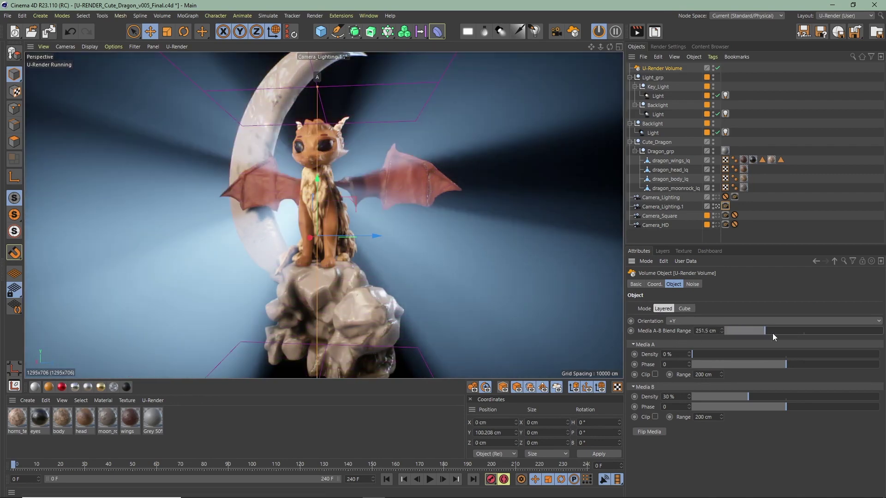
- Try changing Media A's Density and a Phase of -0.08, and reset both to 0
left_click_drag(702, 355, 680, 357)
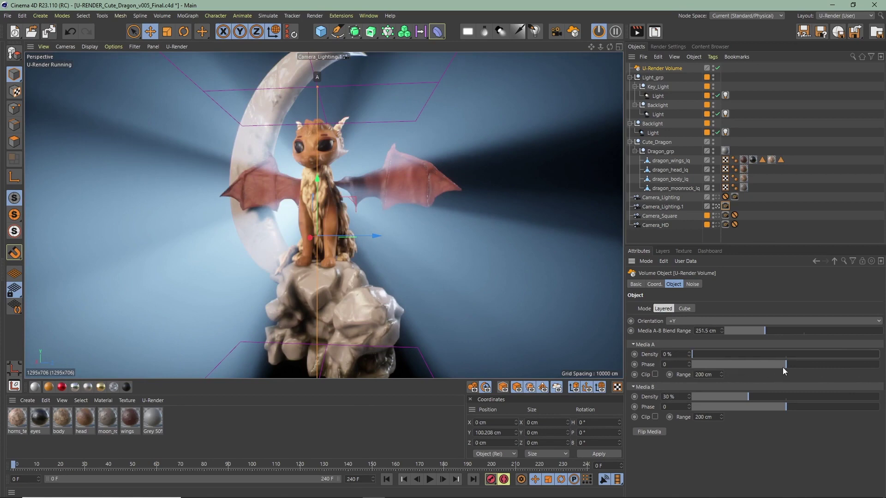
mouse_move(783, 367)
left_mouse_down()
mouse_move(692, 364)
mouse_move(825, 366)
mouse_move(779, 372)
left_mouse_up()
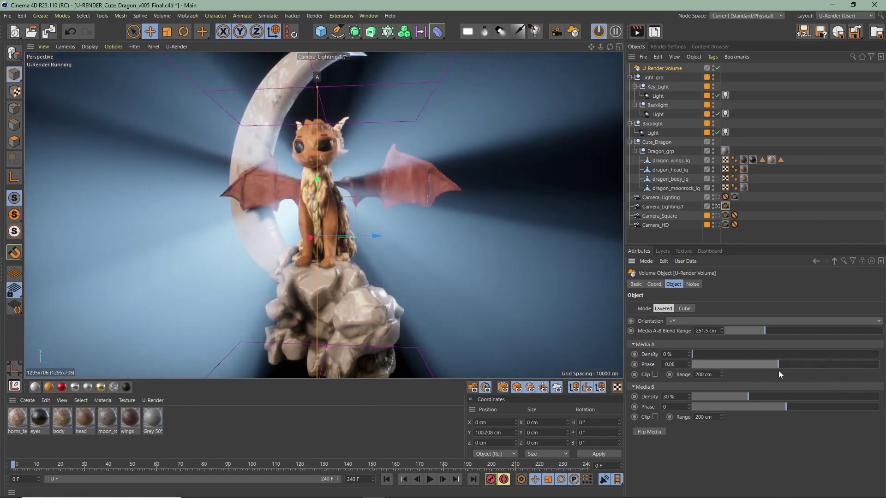
right_click(688, 365)
- Try clipping Media A with a Range of 50 cm and about 3.3 cm, and disable its Clip option again
left_click(654, 375)
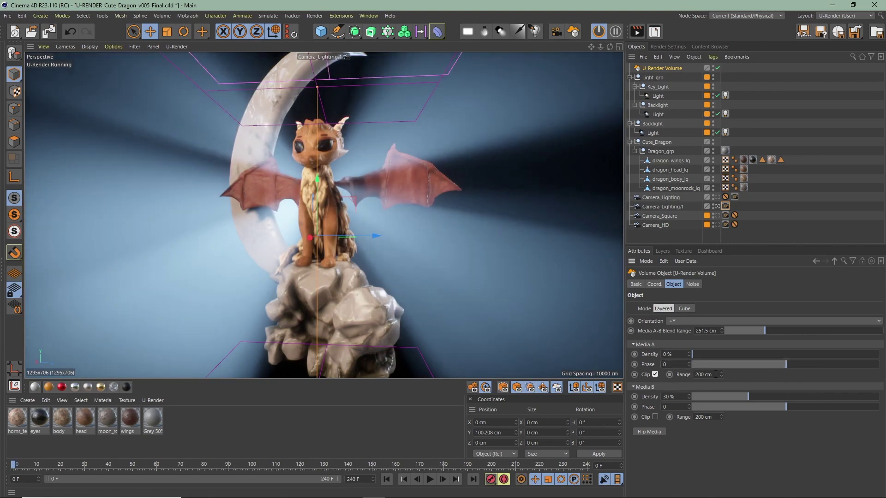
left_click_drag(722, 375, 723, 380)
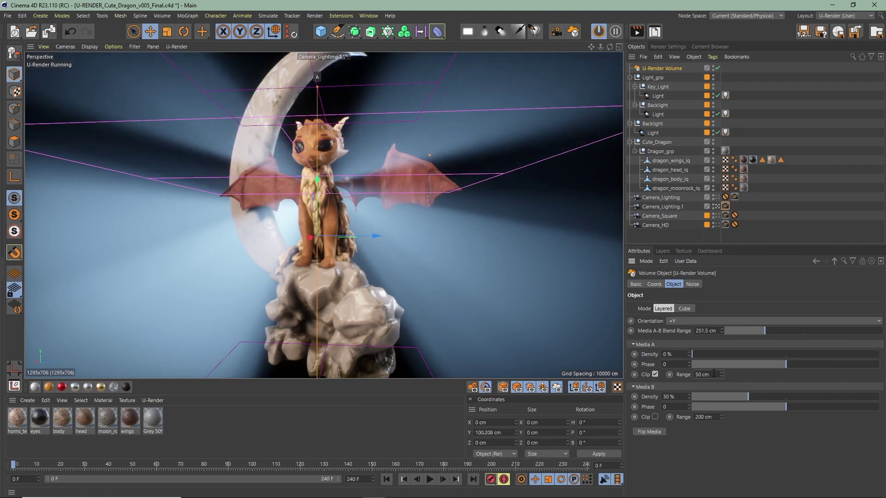
left_click_drag(430, 154, 456, 224)
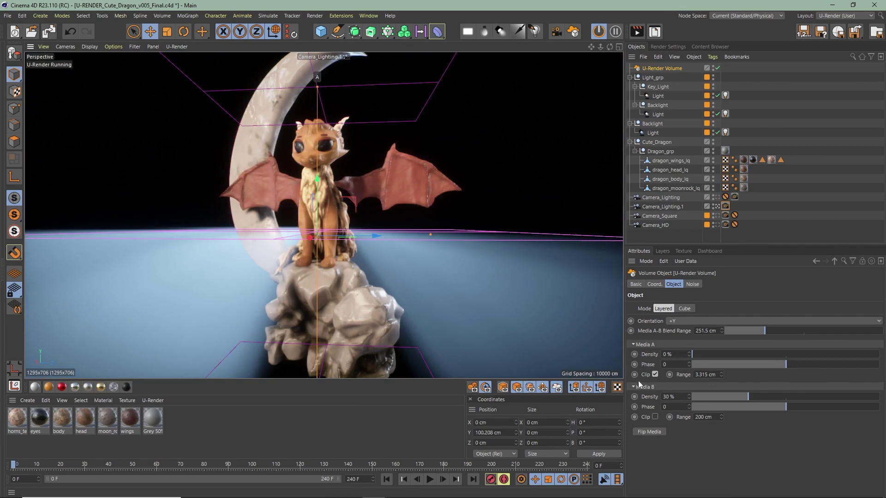
left_click(655, 375)
- Try a Density of 4.3 % and a Phase of 0.85 for Media B
mouse_move(708, 397)
left_mouse_down()
mouse_move(689, 399)
mouse_move(823, 406)
mouse_move(700, 394)
left_mouse_up()
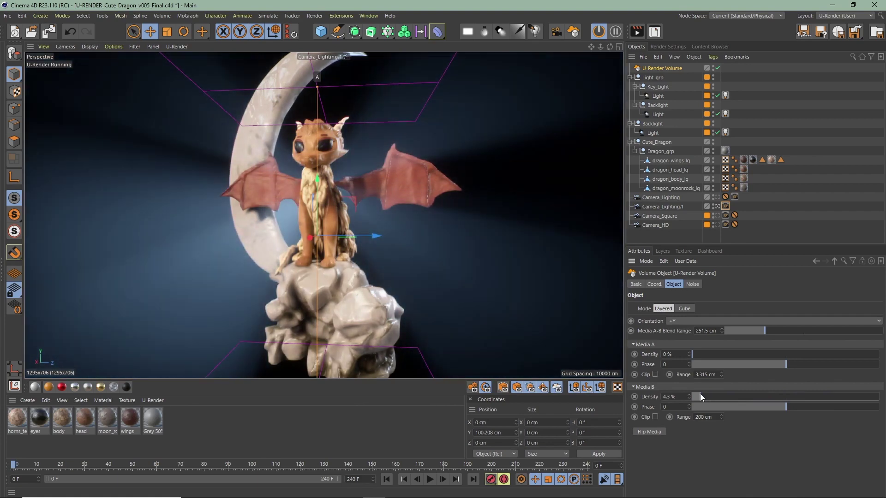
left_click_drag(736, 408, 867, 412)
- Try clipping Media B with a Range of 50 cm and 0 cm, and disable its Clip option again
left_click(655, 417)
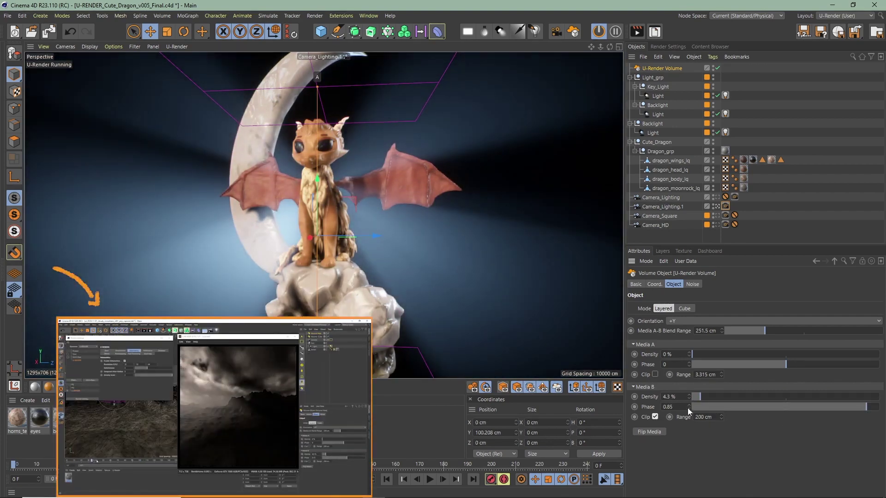
left_click_drag(712, 417, 693, 417)
type("50")
key("Return")
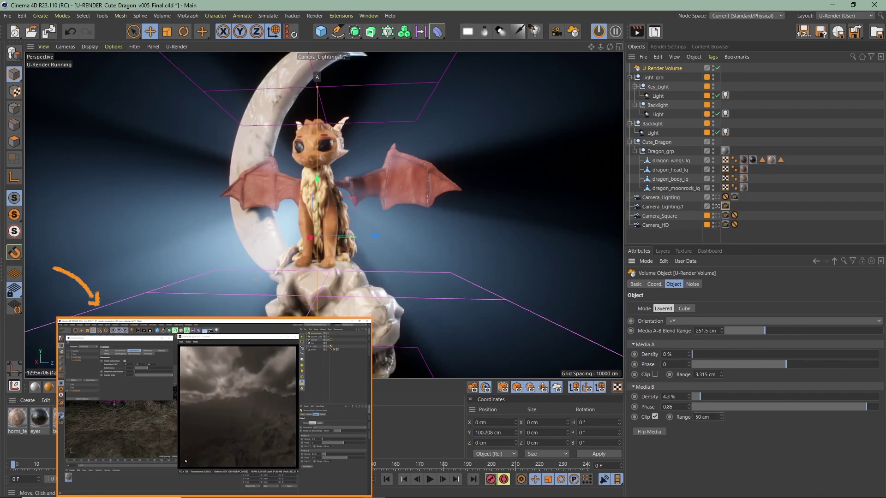
left_click_drag(256, 280, 256, 192)
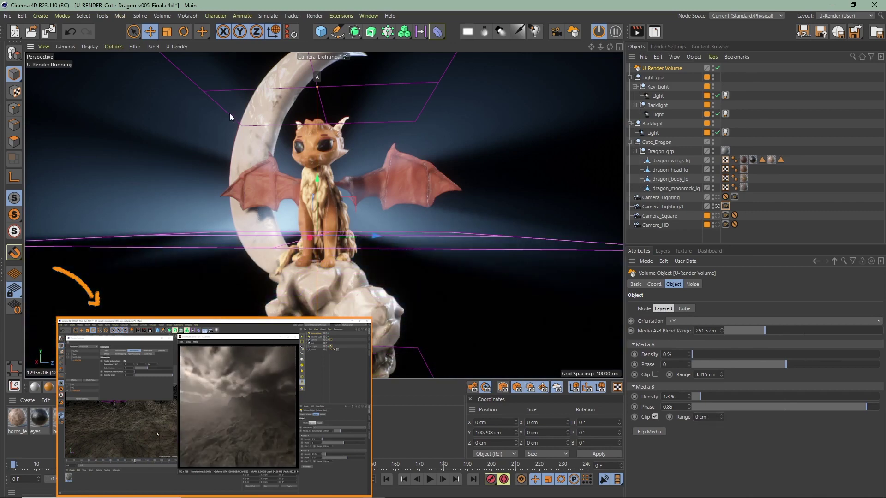
left_click(655, 417)
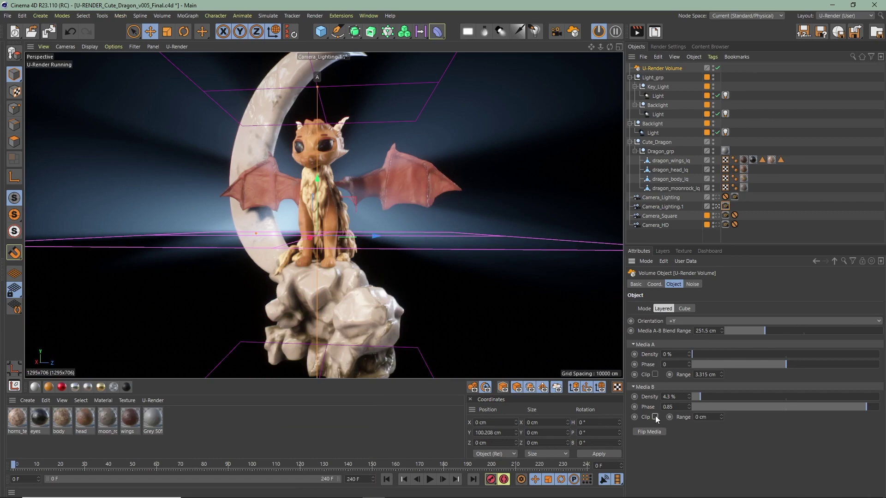
- Reset Media B's Phase to 0 and Density to 30 %, and try Flip Media
right_click(689, 408)
right_click(690, 397)
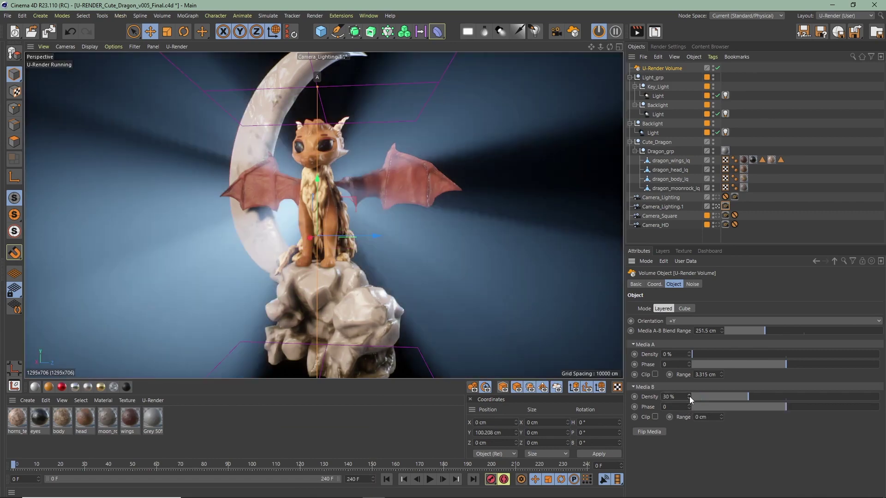
left_click(655, 433)
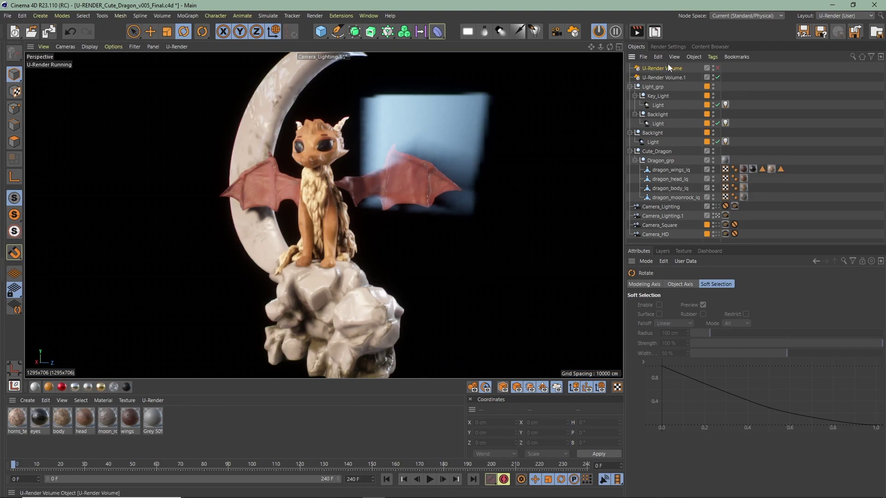
- Select the cube-mode U-Render Volume.1 and set its Density to 37.7 %
left_click(668, 67)
left_click(494, 154)
left_click(658, 70)
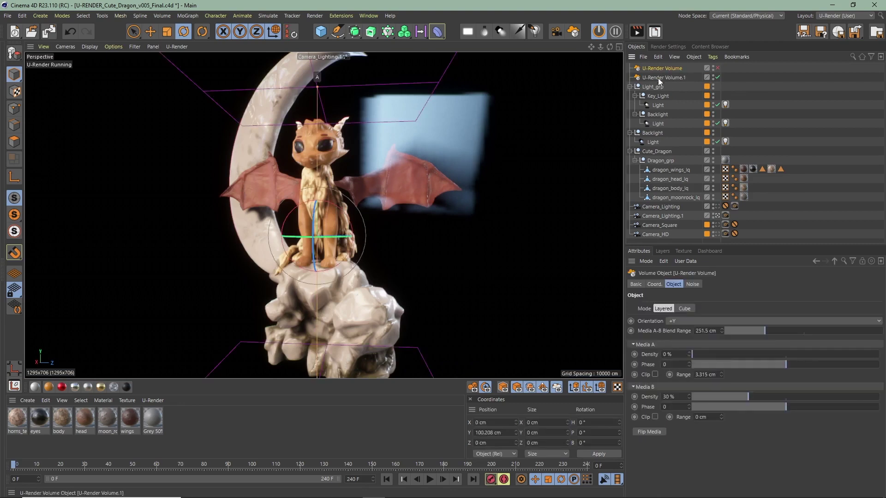
left_click(658, 78)
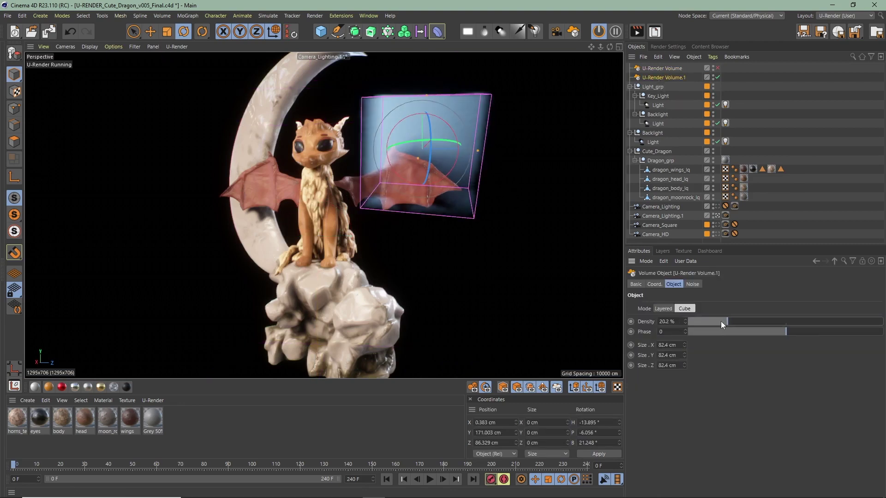
left_click_drag(721, 322, 762, 322)
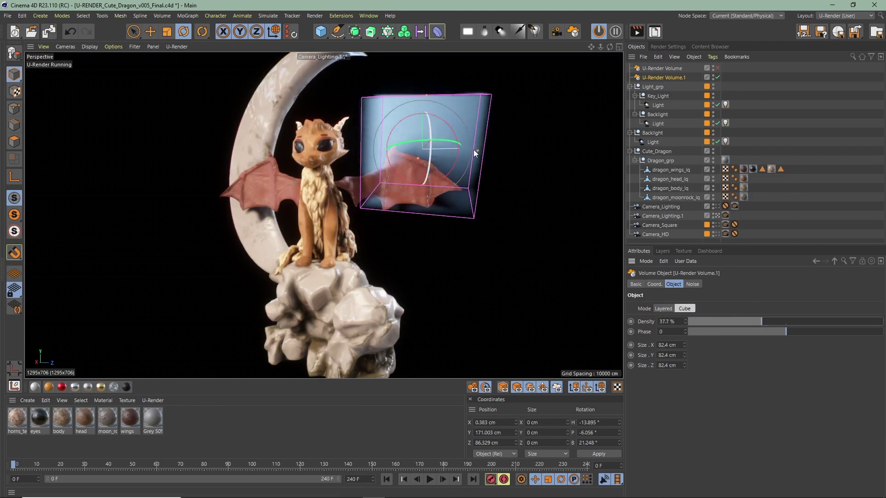
- Stretch the cube volume to about 240 cm along Z and increase its Phase
left_click_drag(475, 151, 602, 173)
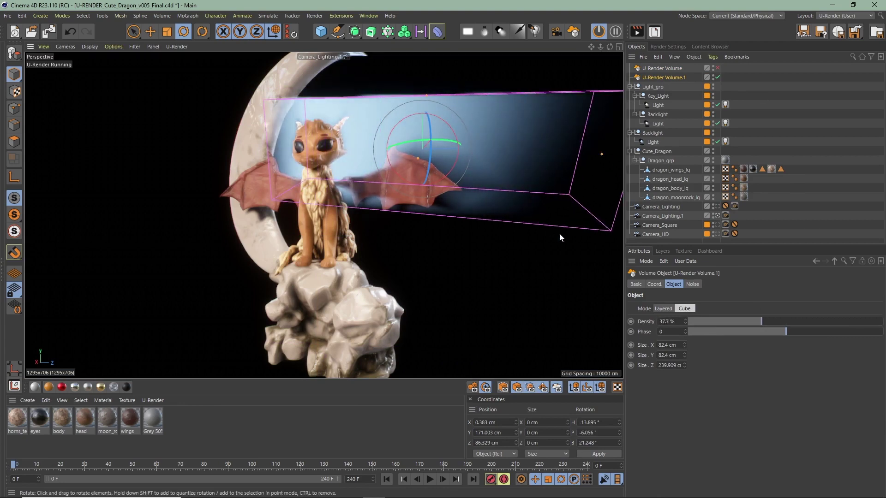
left_click_drag(726, 331, 856, 341)
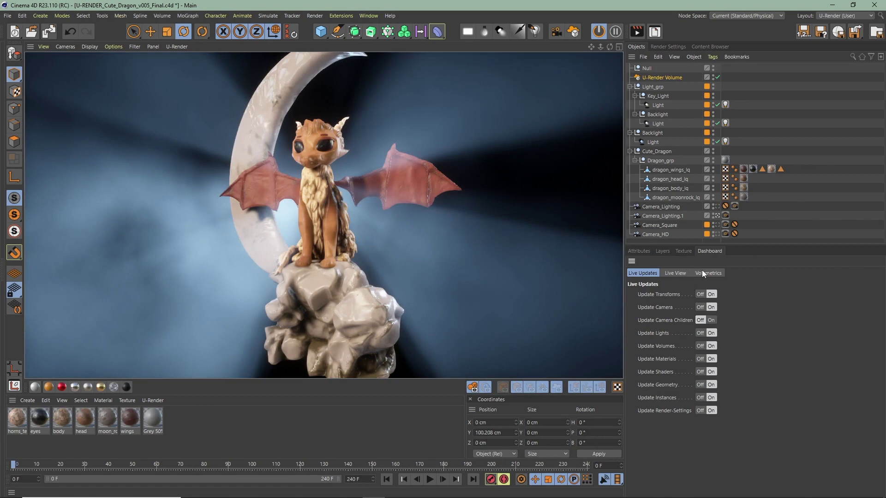
- Enable Use Density Gradient in the U-Render Volume's noise settings
left_click(702, 273)
left_click(640, 251)
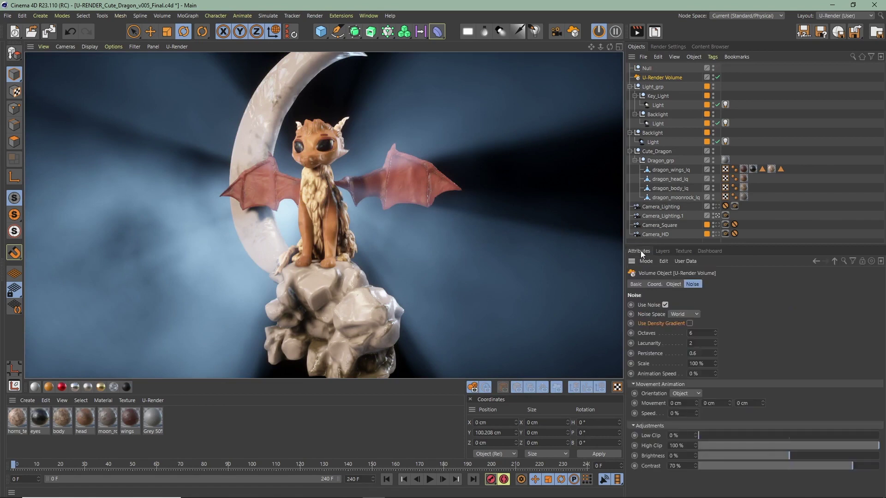
left_click(689, 323)
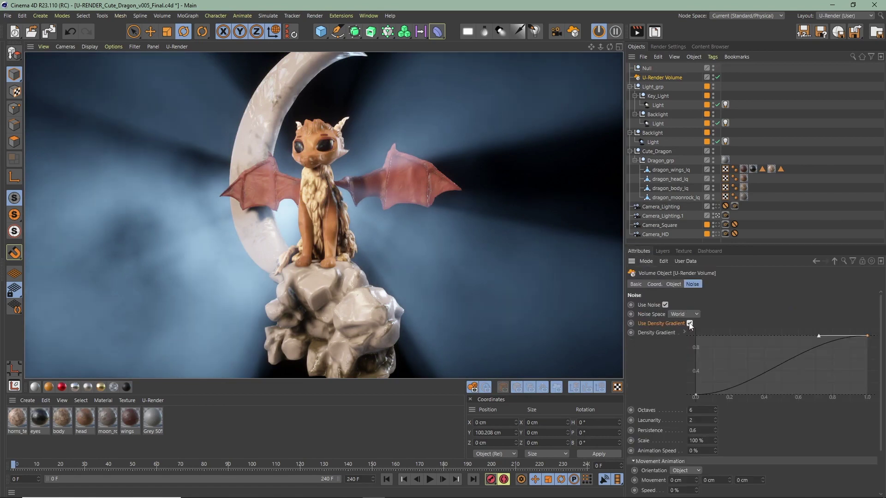
- Set the volume's Noise Space to Custom and assign the Null as its Noise Transform
left_click(689, 315)
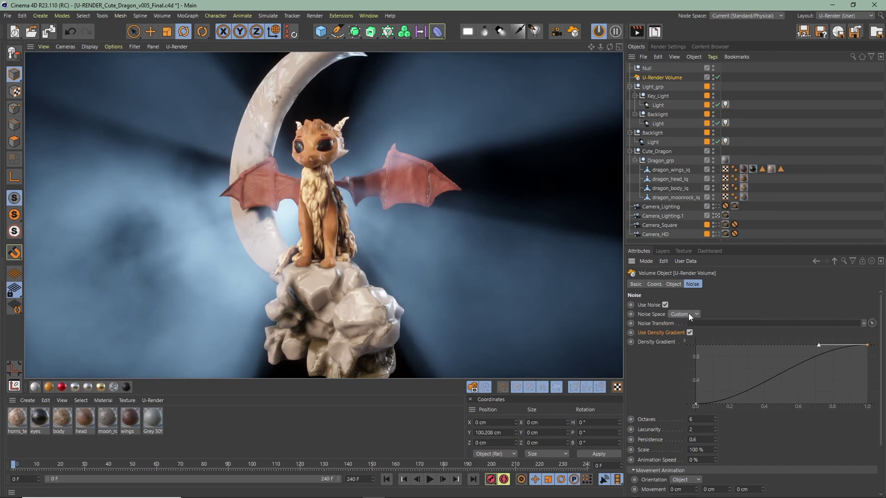
left_click_drag(647, 68, 699, 324)
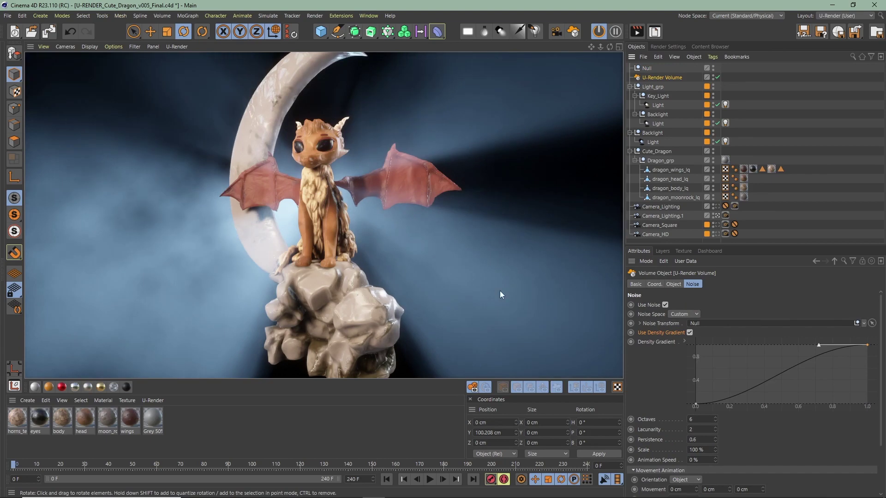
- Move the Null to about X -364 cm, Z 1 cm and rotate it to about H -95.5°, P -48°, B 48.7° in the second perspective view
left_click(648, 69)
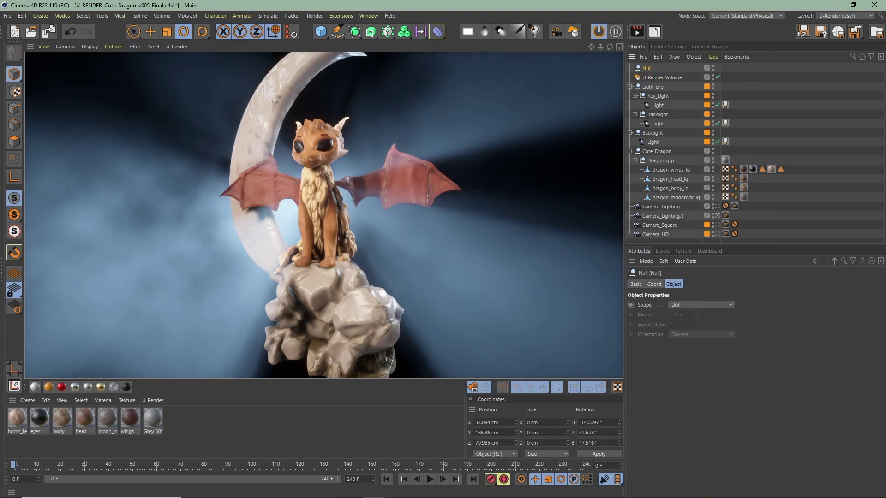
middle_click(508, 318)
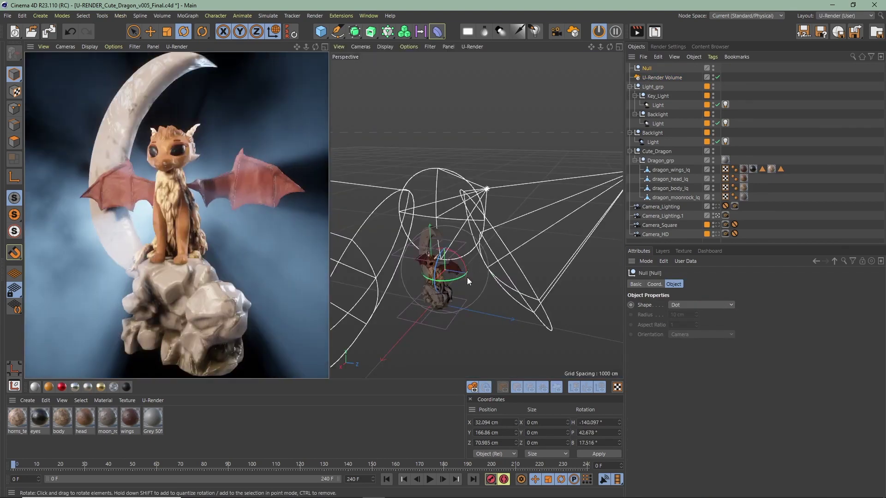
key("e")
left_click_drag(452, 277, 478, 242)
key("r")
key("e")
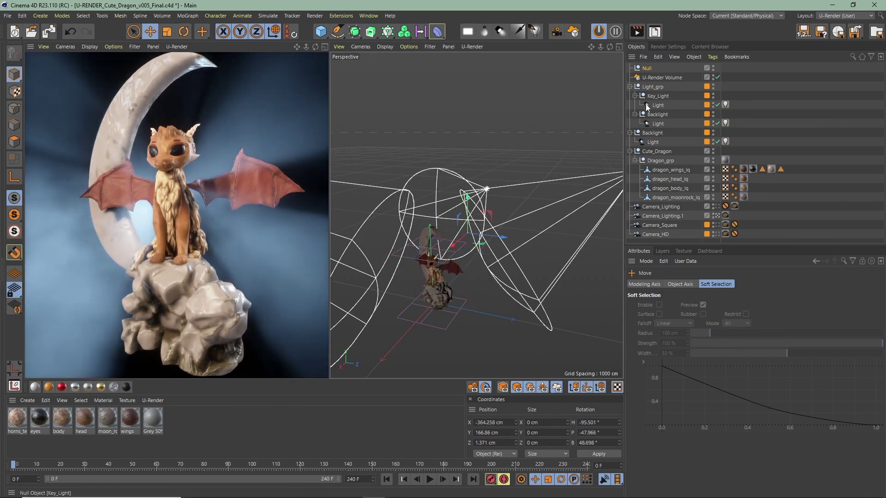
middle_click(305, 161)
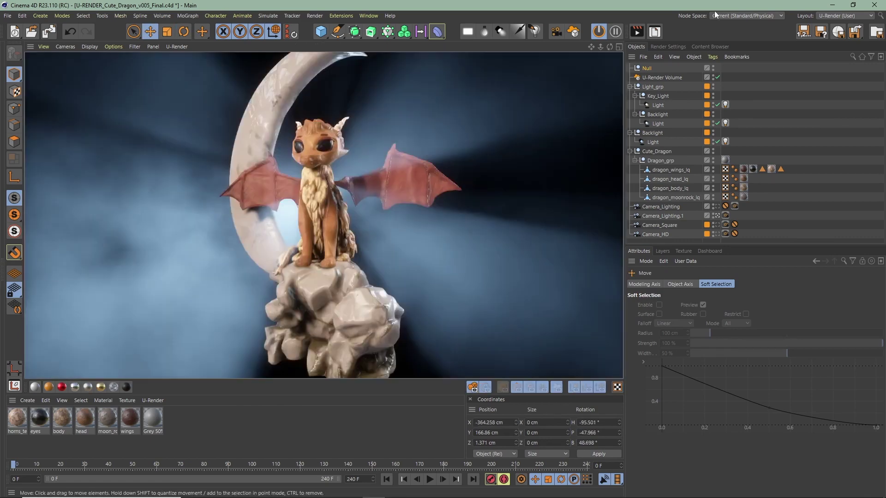
- Try a lower Density Gradient curve on the U-Render Volume and disable Use Density Gradient
left_click(650, 79)
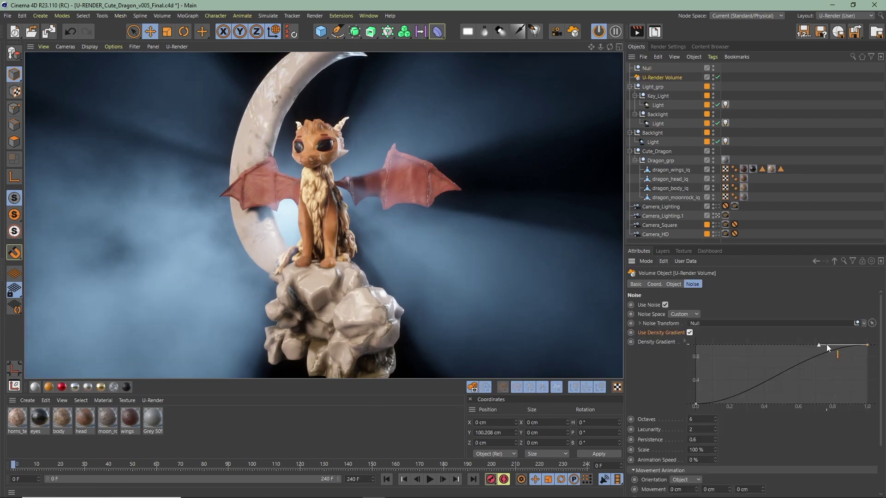
left_click_drag(821, 345, 805, 370)
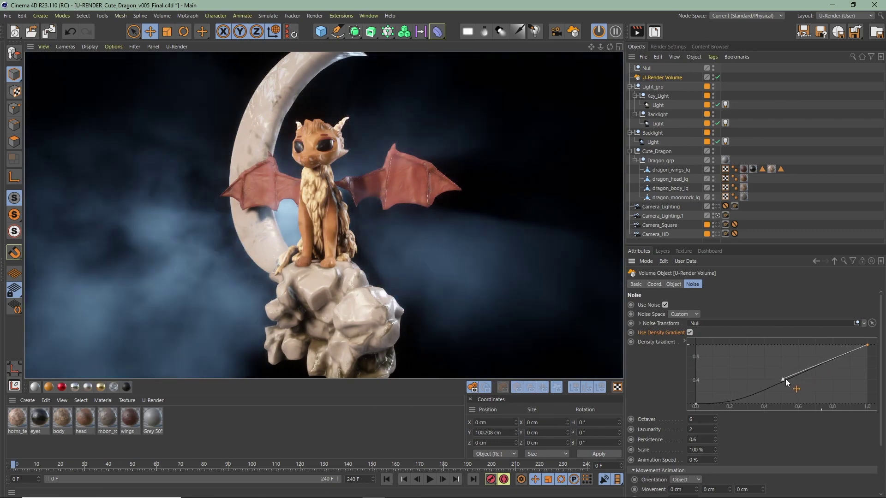
left_click(689, 332)
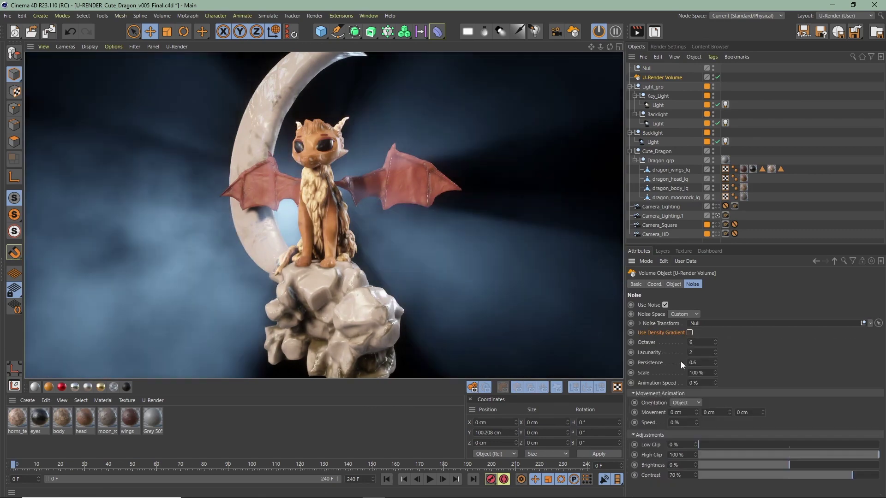
- Set the volume noise's Octaves to 1
left_click(701, 342)
type("1")
key("Return")
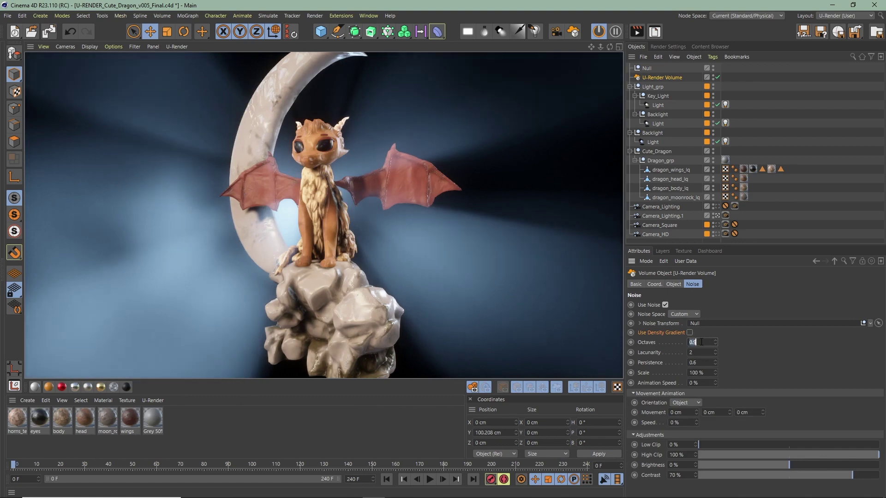
- Try an Octaves value of 0 on the volume noise and raise its Contrast to 100 %
type("0.8")
key("Return")
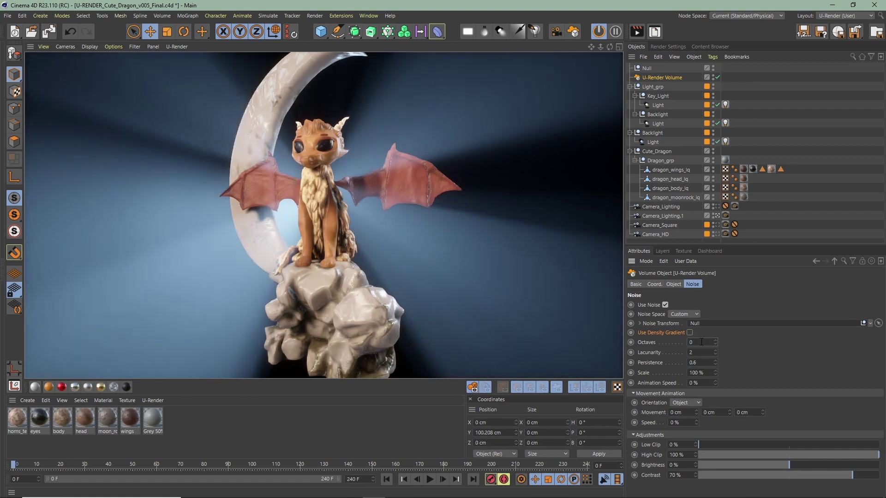
left_click_drag(851, 475, 874, 482)
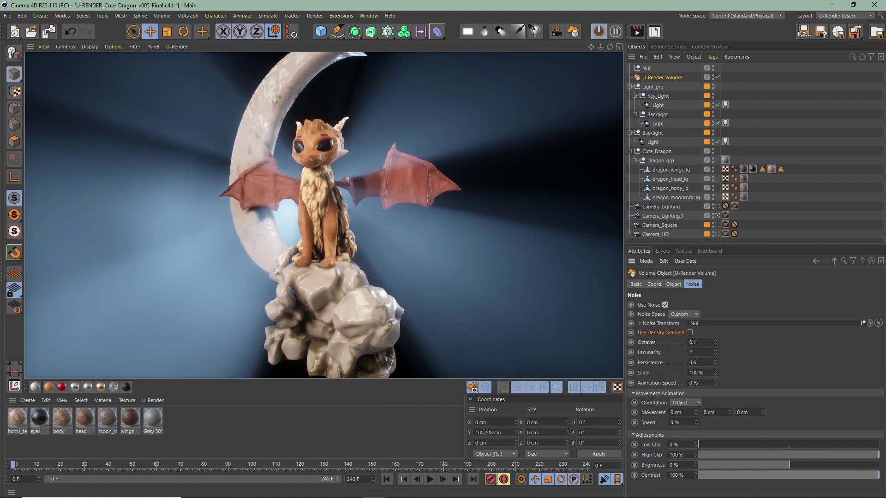
- Raise the volume noise's Octaves to 5 and then one further to 6
left_click(704, 342)
type("5")
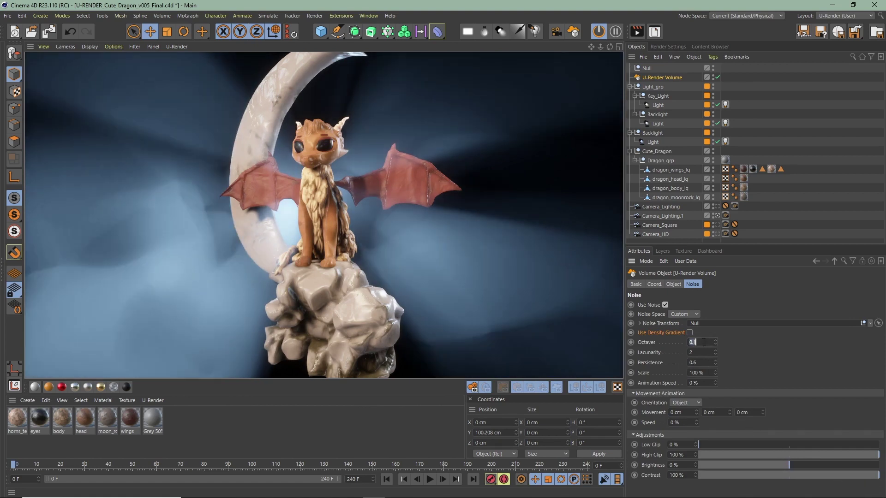
key("Return")
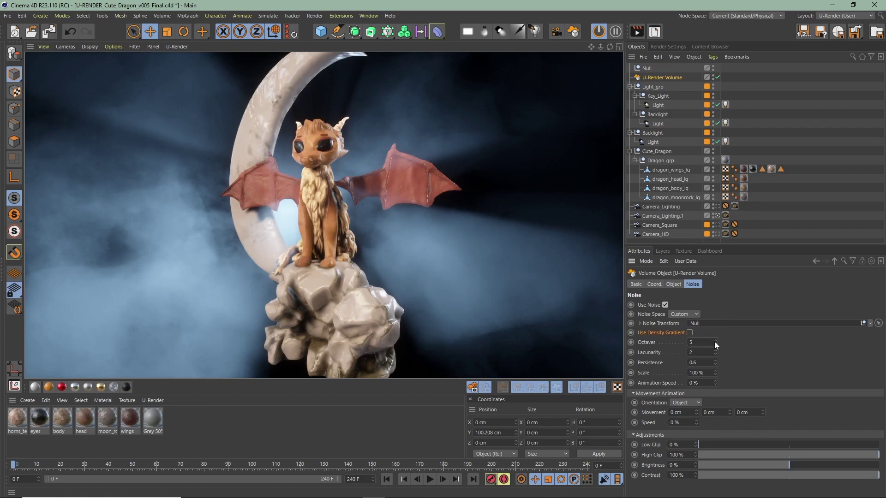
left_click(715, 341)
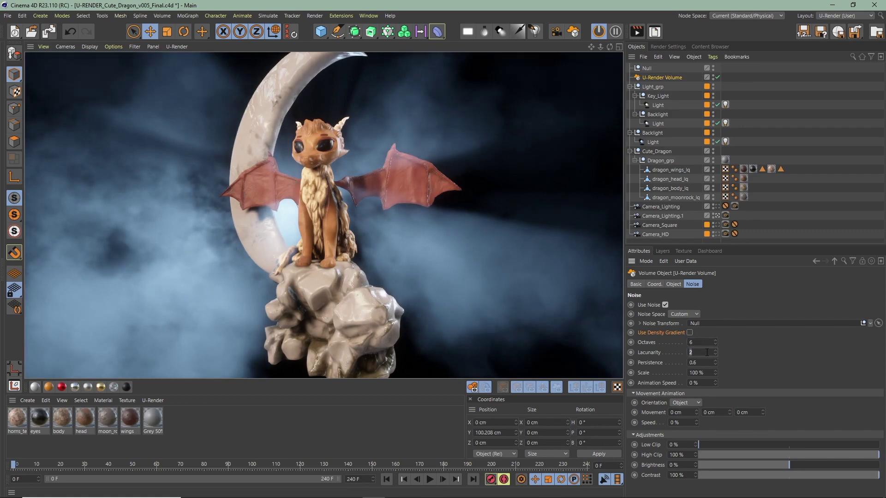
- Try Lacunarity values from 1.8 up to 6.3 on the volume noise and return it to 2
type("1.5")
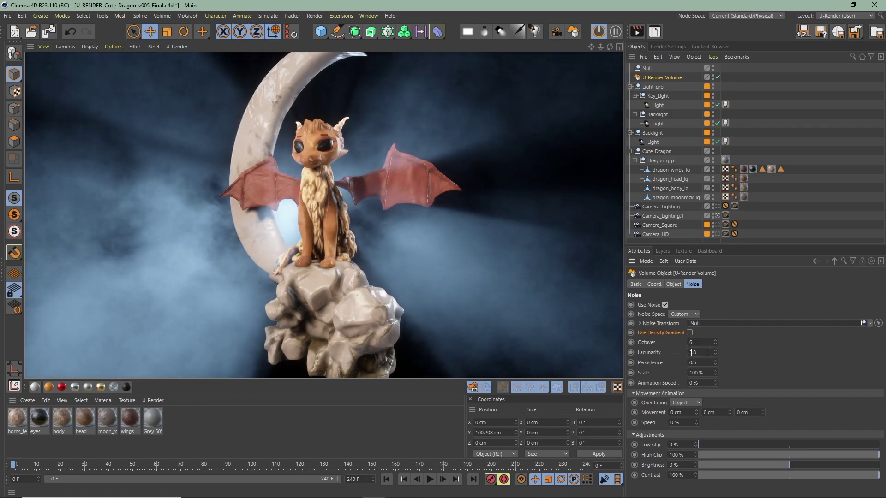
scroll(706, 352, "up", 3)
scroll(707, 353, "up", 15)
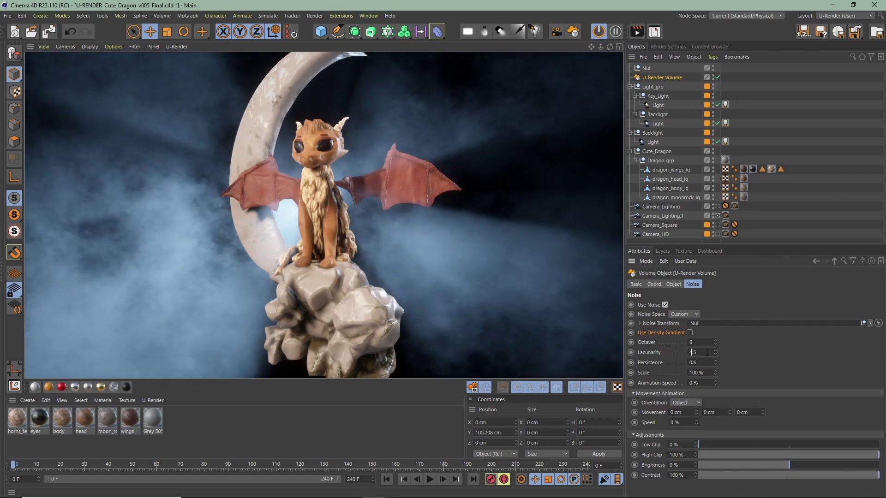
scroll(707, 352, "up", 10)
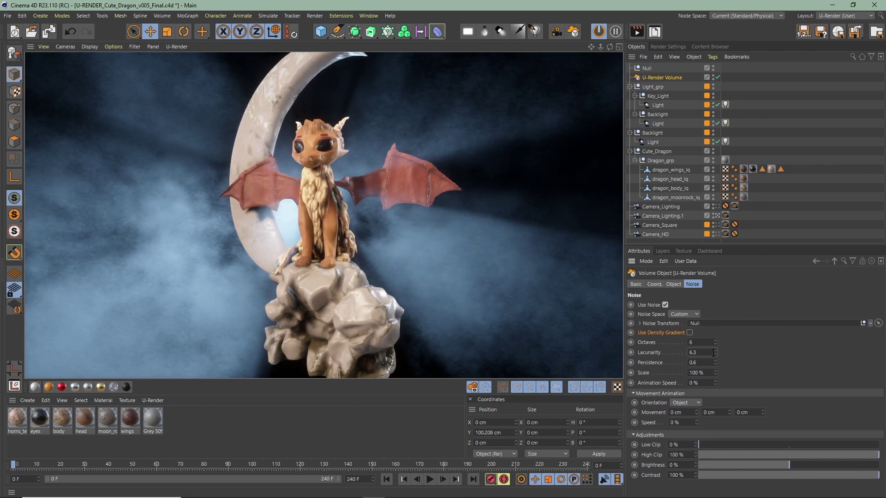
type("2")
key("Return")
- Try noise Persistence values of 0 and 0.7 and higher, and return it to 0.6
left_click(706, 363)
type("0.4")
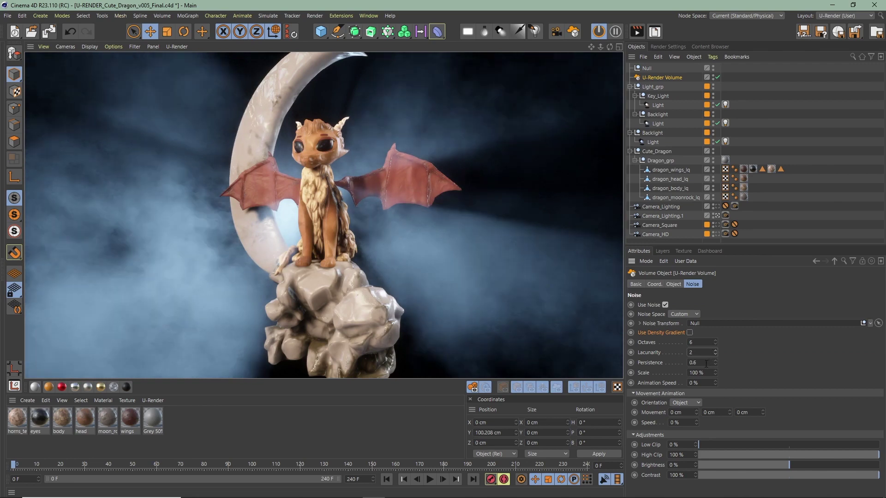
key("BackSpace")
key("BackSpace")
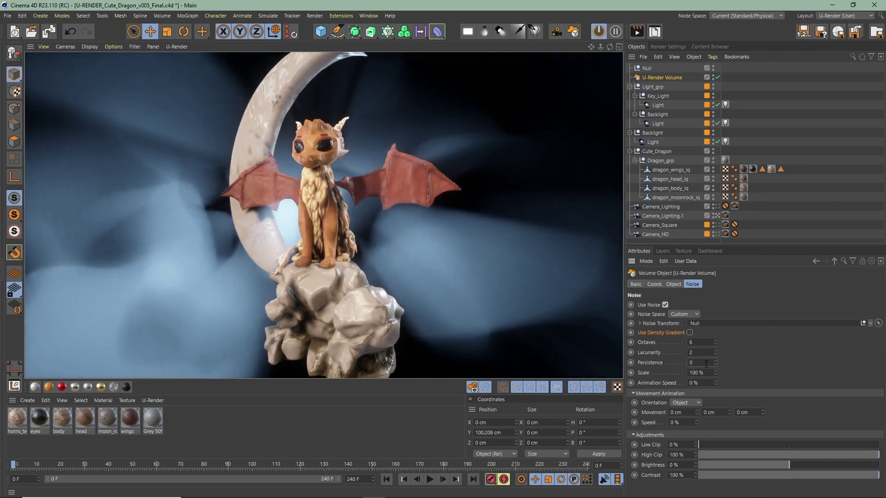
scroll(706, 364, "up", 15)
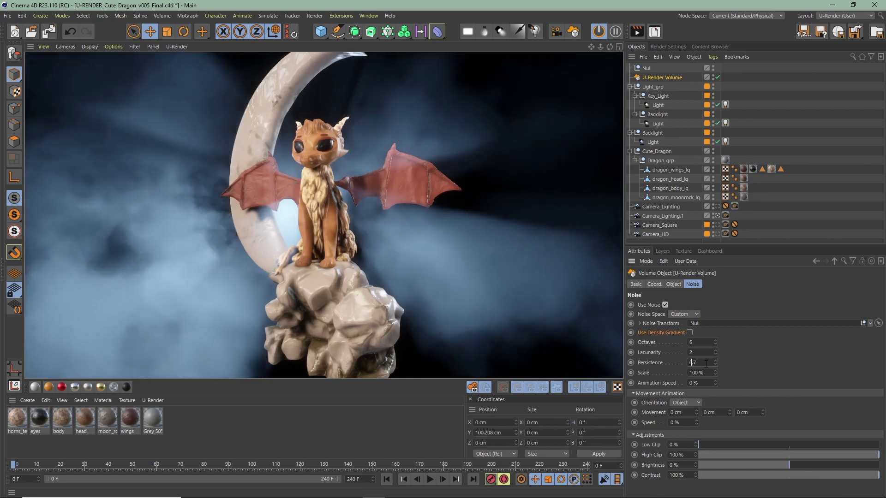
scroll(706, 364, "up", 9)
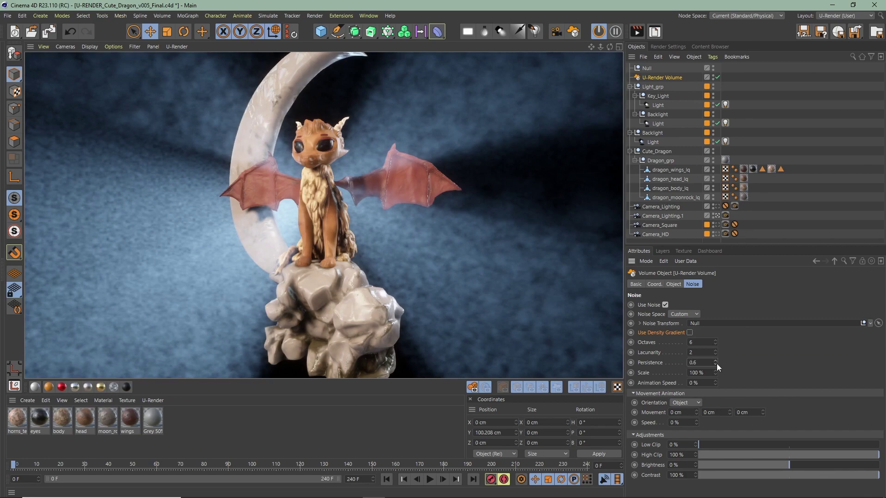
right_click(716, 364)
- Try noise Scale values of 10 %, 0 % and 500 %, and return it to 100 %
double_click(710, 371)
type("10")
key("Return")
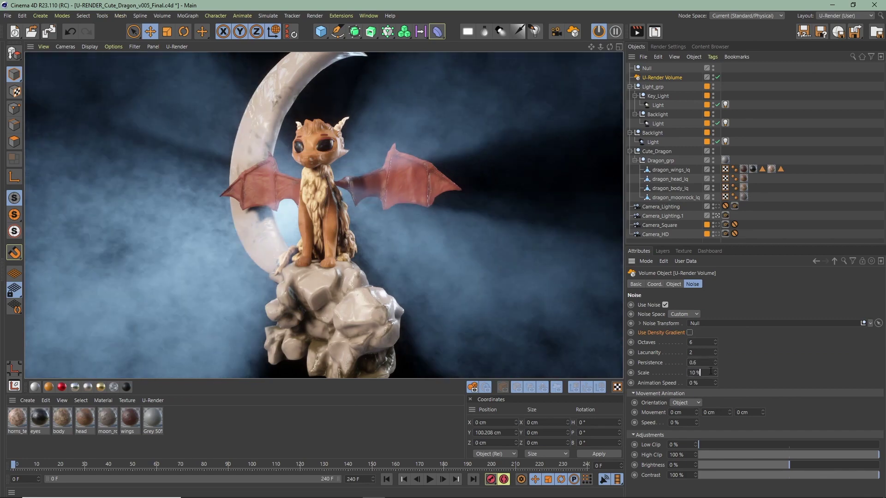
double_click(710, 372)
type("0")
key("Return")
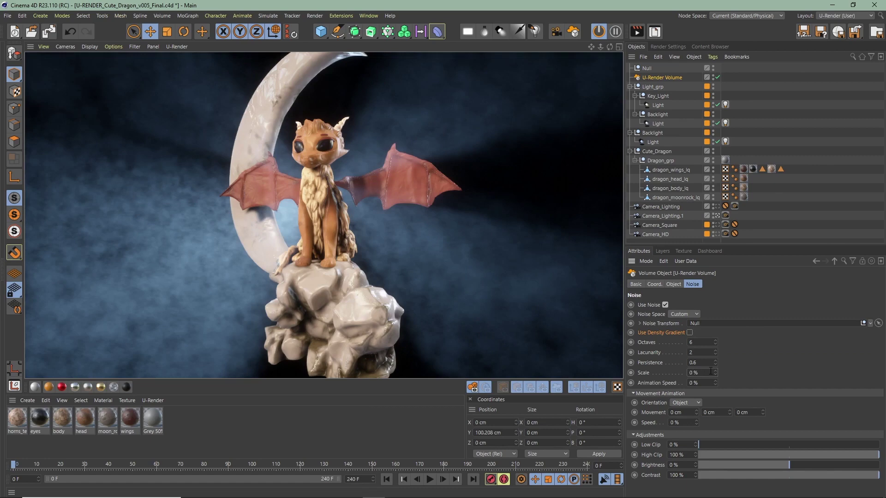
double_click(711, 372)
type("500")
key("Return")
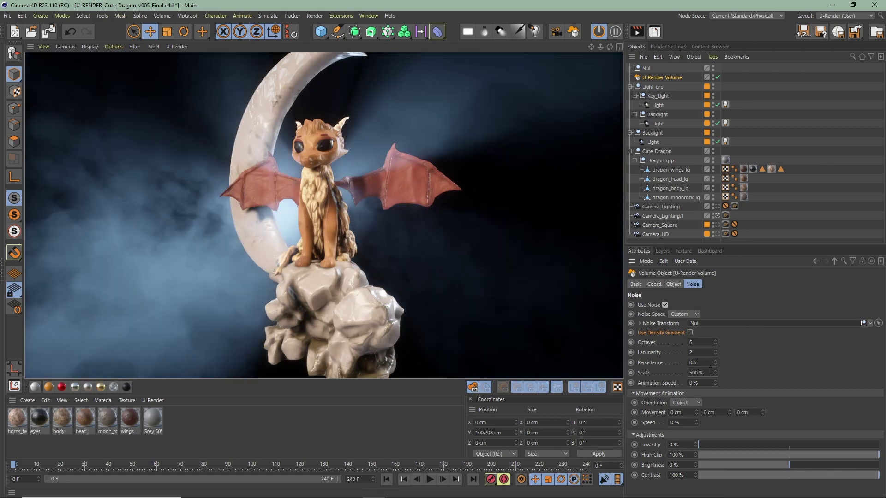
type("100")
key("Return")
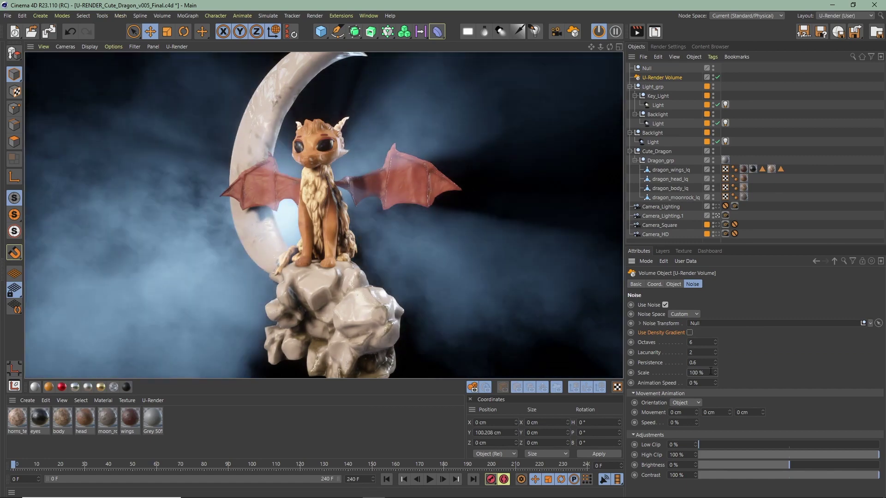
- Set the volume noise's Animation Speed to 100 % and play the timeline
double_click(706, 383)
type("100")
key("Return")
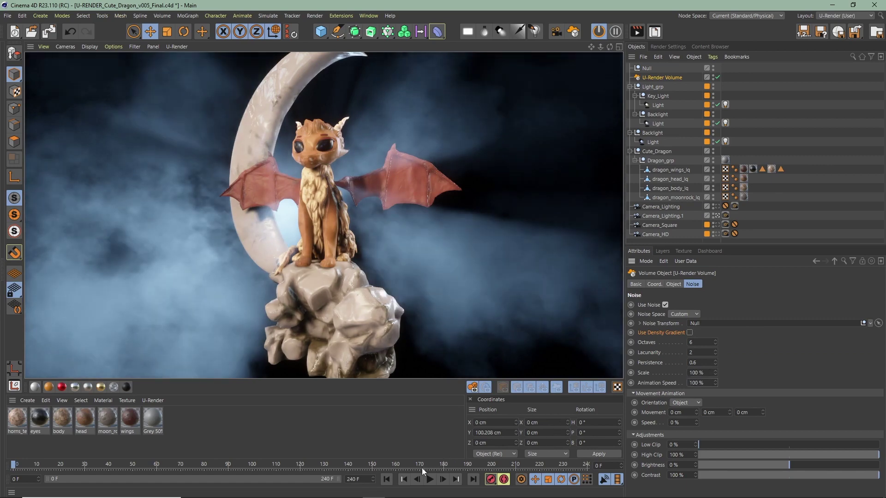
left_click(429, 479)
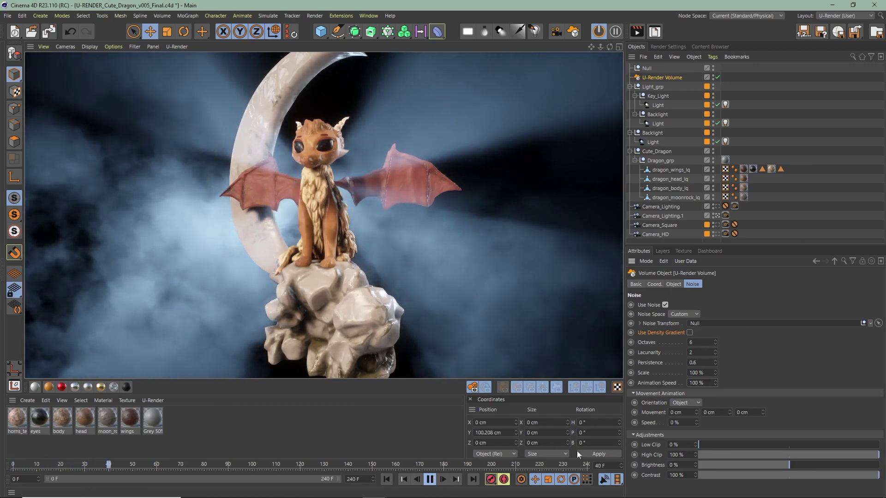
- Set the movement animation's Speed to 50 % and its X Movement to 100 cm
left_click(686, 423)
type("50")
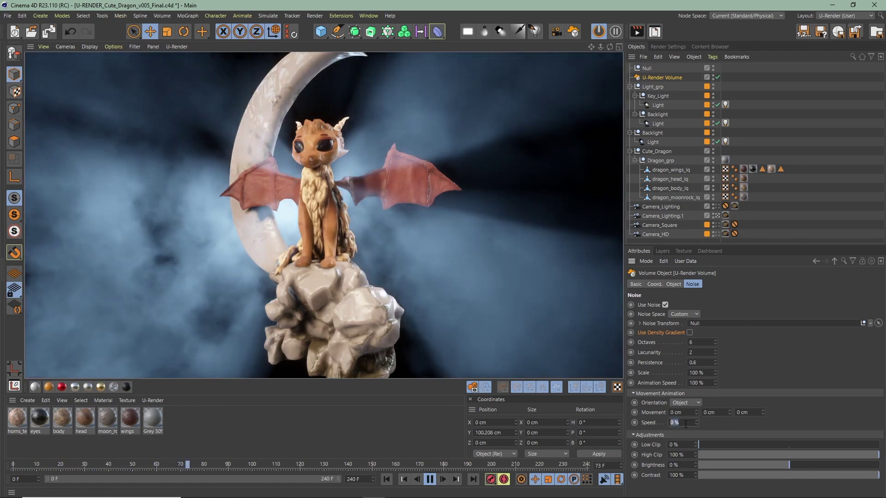
double_click(685, 412)
type("50")
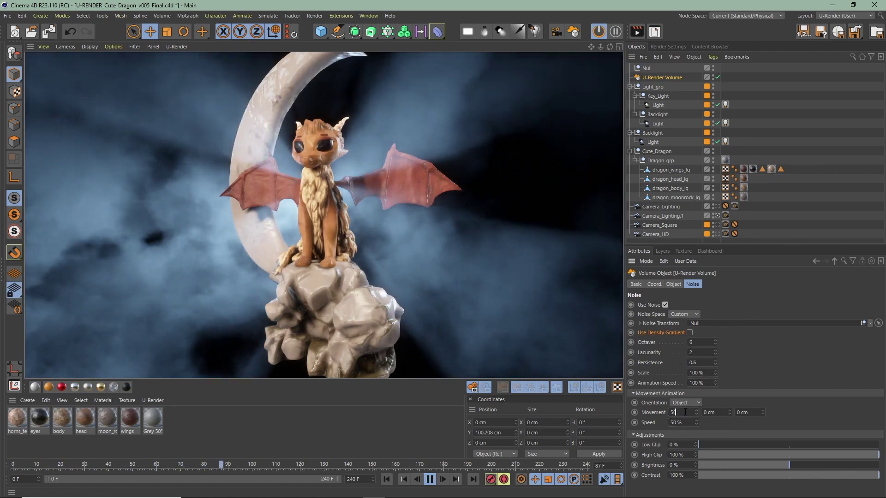
key("Return")
left_click(685, 412)
type("100")
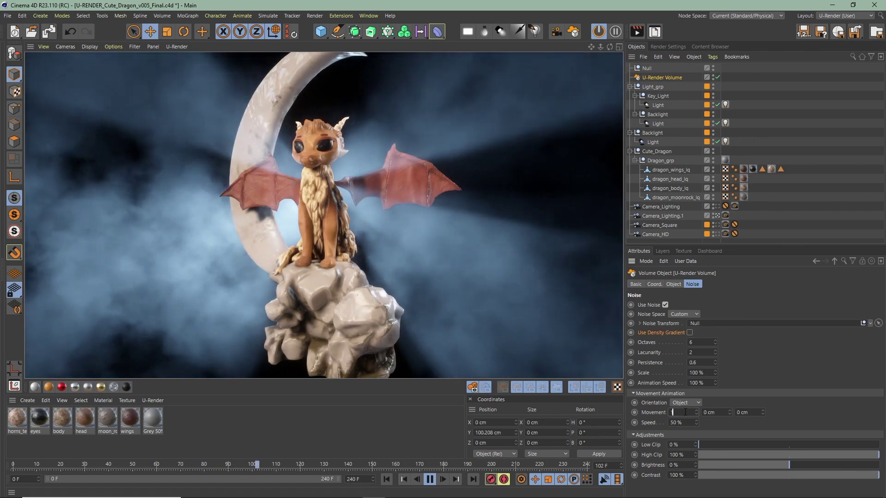
key("Return")
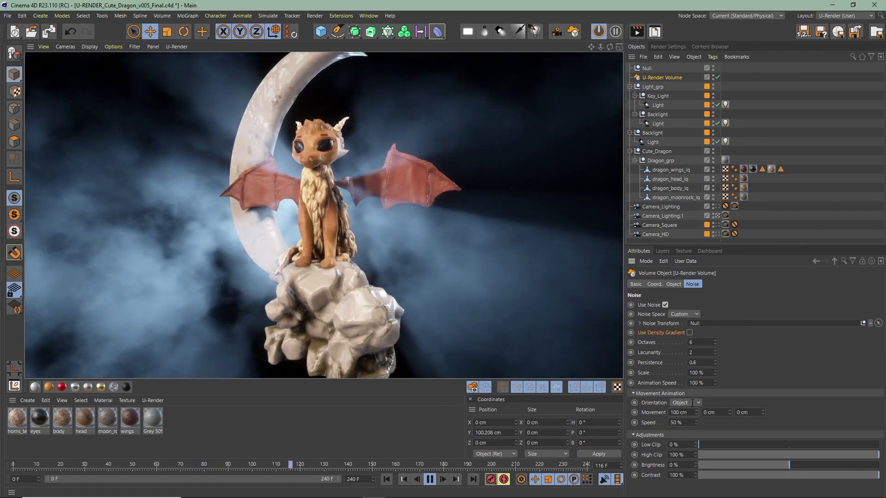
- Set the noise's Animation Speed to 0 % and the movement animation's Speed to 100 %
left_click(706, 382)
type("0")
key("Return")
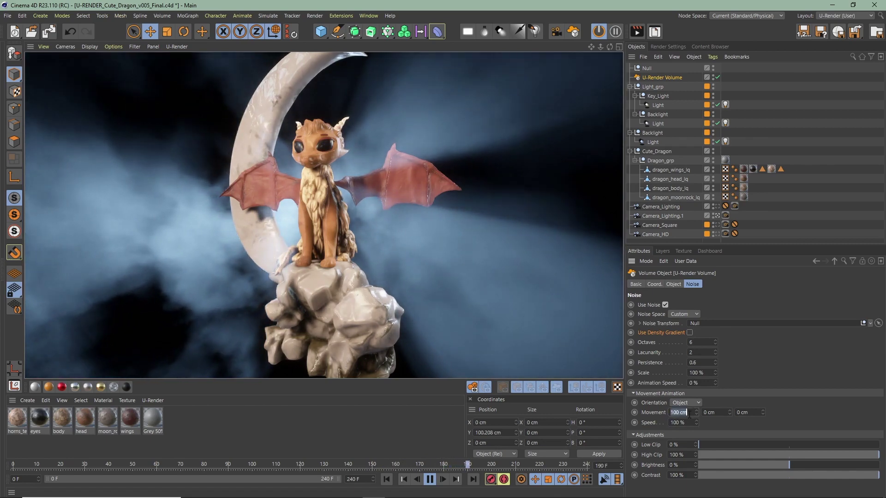
- Try a 100 cm noise Movement along Y only, and change the Movement to 0, 0, 100 cm along Z
double_click(717, 413)
type("100")
key("Return")
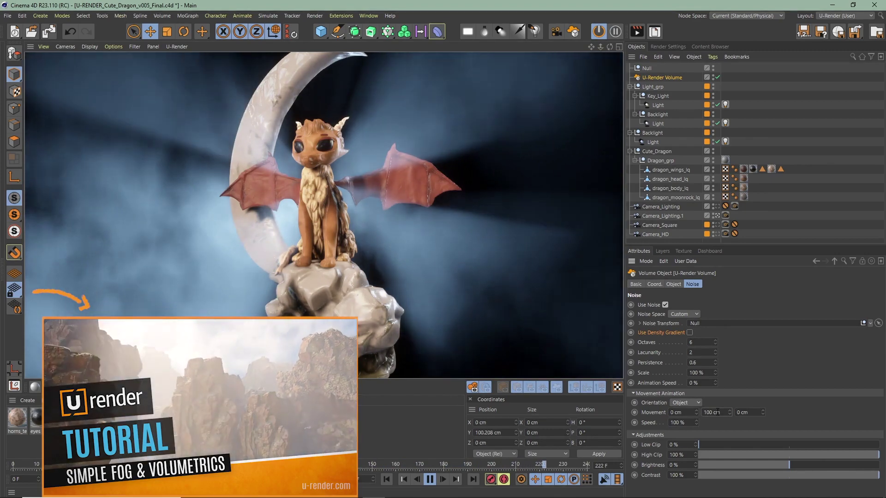
double_click(718, 412)
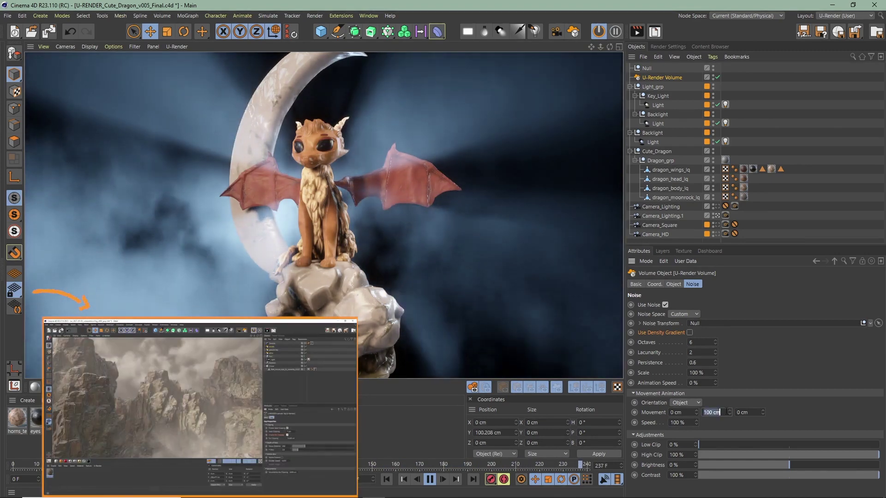
type("0")
left_click(747, 412)
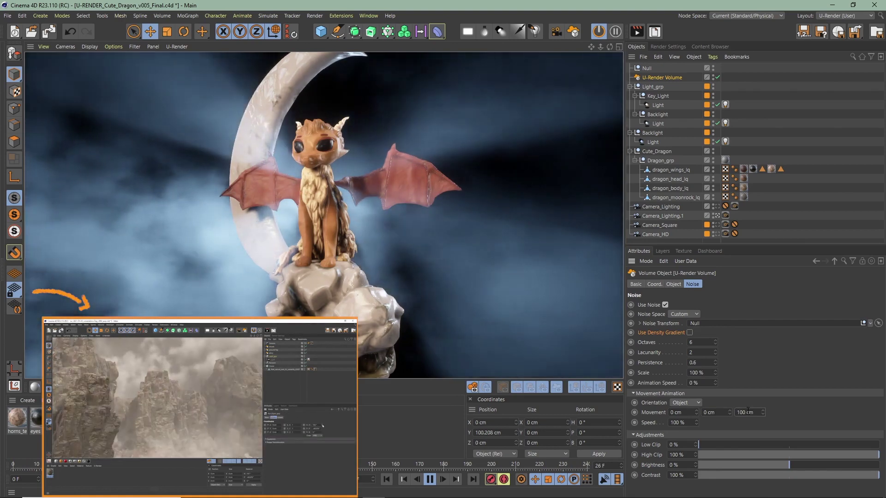
- Restore the noise's Animation Speed to 100 % alongside the Z movement
double_click(699, 383)
type("100")
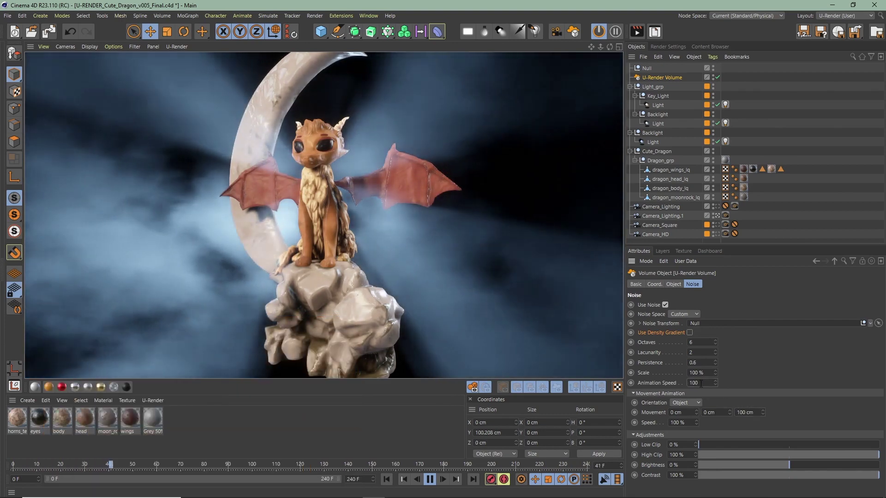
key("Return")
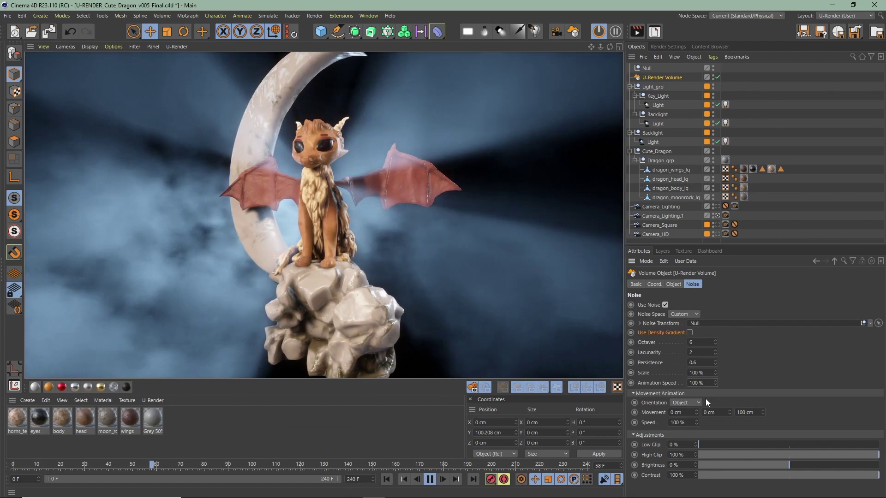
- Set the noise adjustments' Low Clip to 21 % and High Clip to 89 %
left_click_drag(705, 447, 737, 453)
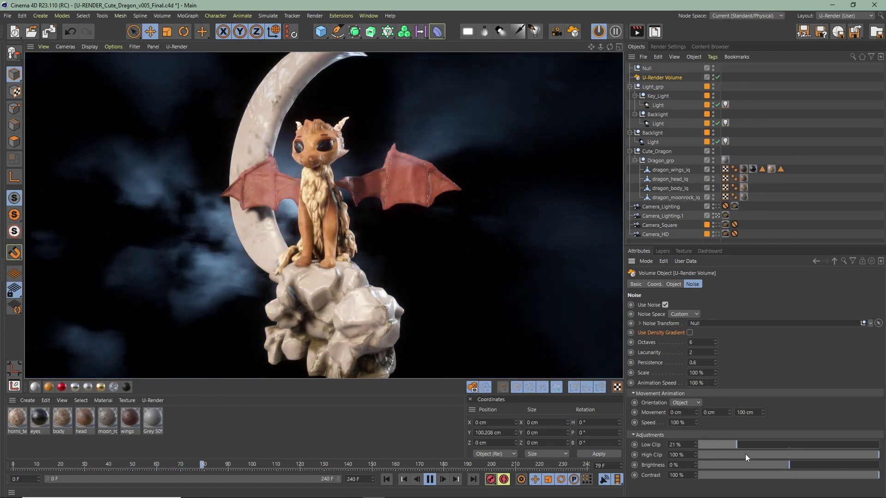
mouse_move(864, 455)
left_mouse_down()
mouse_move(843, 454)
mouse_move(859, 455)
left_mouse_up()
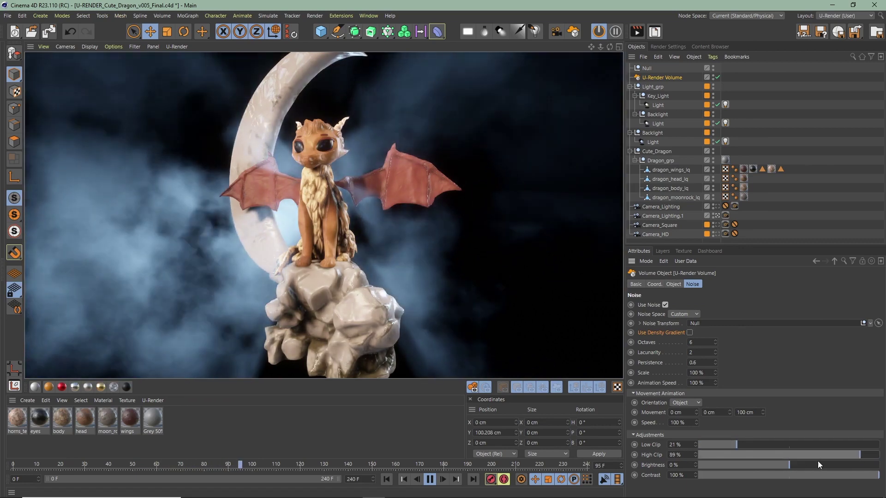
- Try different noise Brightness and Contrast values, returning Brightness to 0 % and Contrast to 100 %
mouse_move(798, 465)
left_mouse_down()
mouse_move(815, 466)
mouse_move(754, 472)
mouse_move(789, 471)
left_mouse_up()
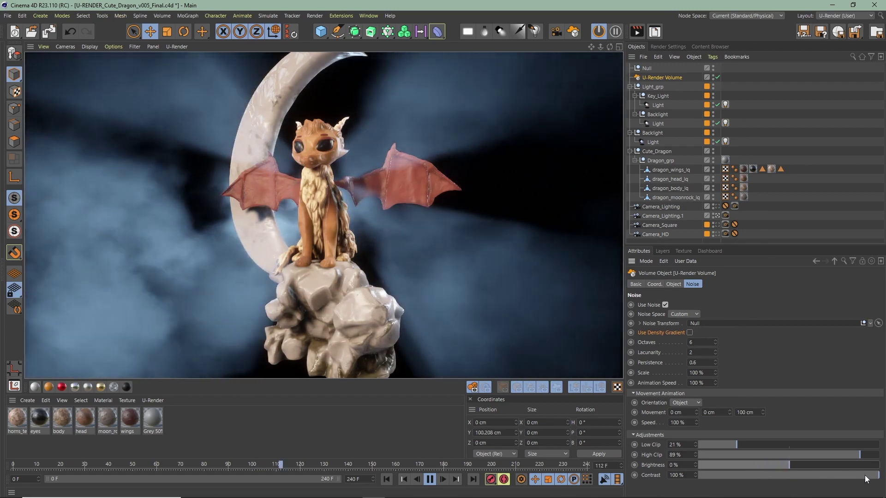
left_click_drag(863, 476, 854, 477)
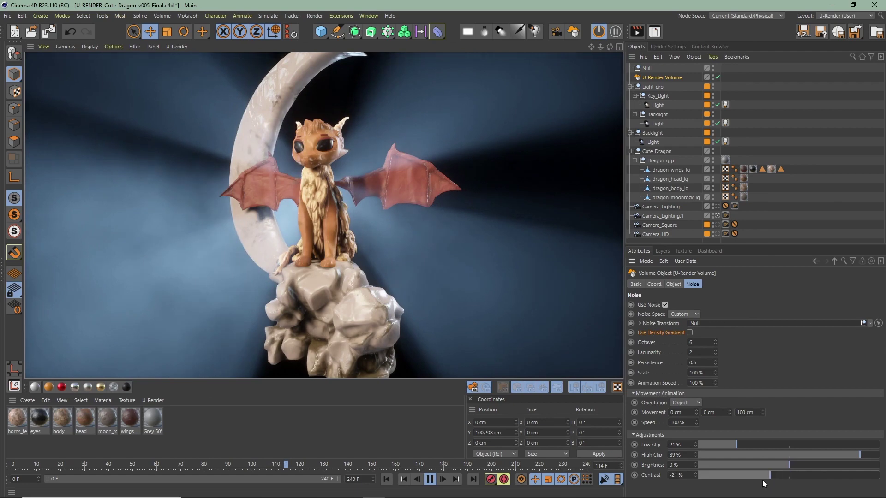
left_click_drag(830, 487, 883, 487)
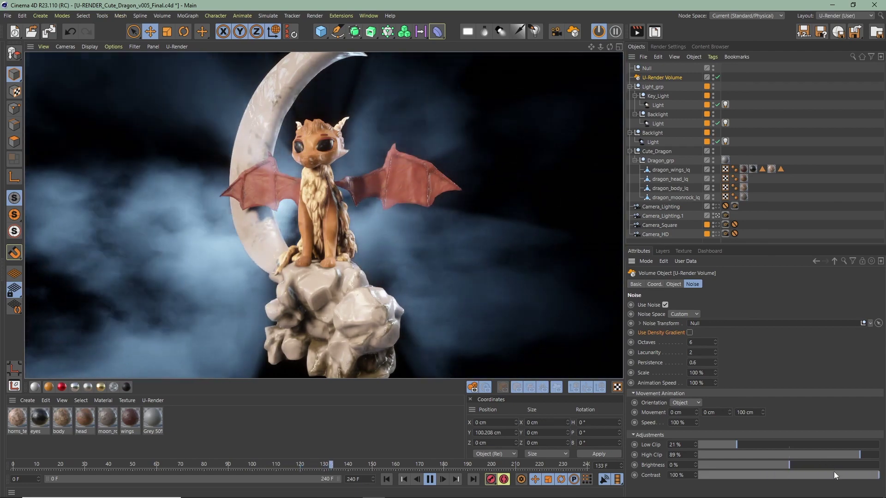
- Raise the noise's Low Clip to 30 % and stop the timeline playback
left_click_drag(730, 442, 754, 449)
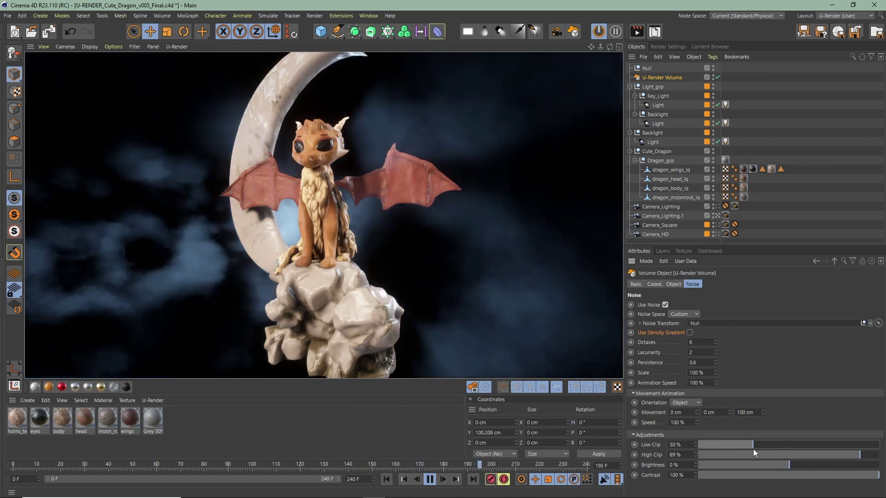
left_click(430, 480)
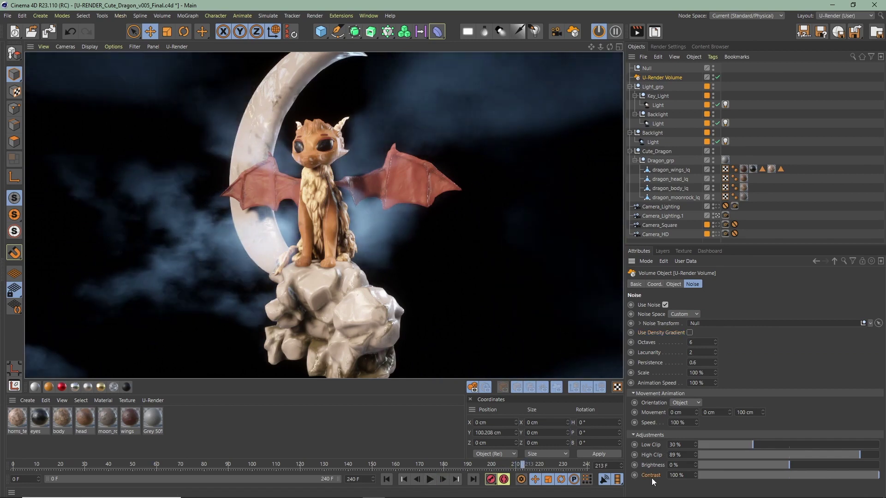
- Turn off the volume's noise and try toggling volumetric mesh shadows on the standalone Backlight's light tag, leaving them enabled
left_click(665, 305)
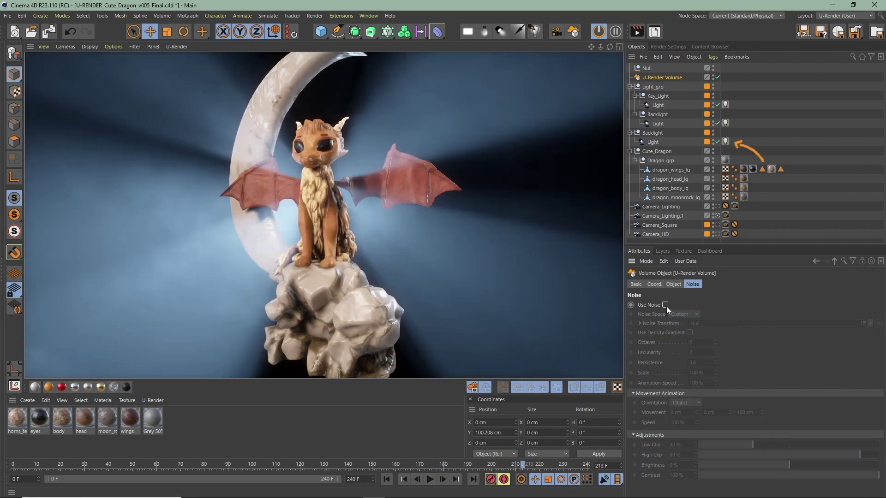
left_click(725, 143)
left_click(681, 284)
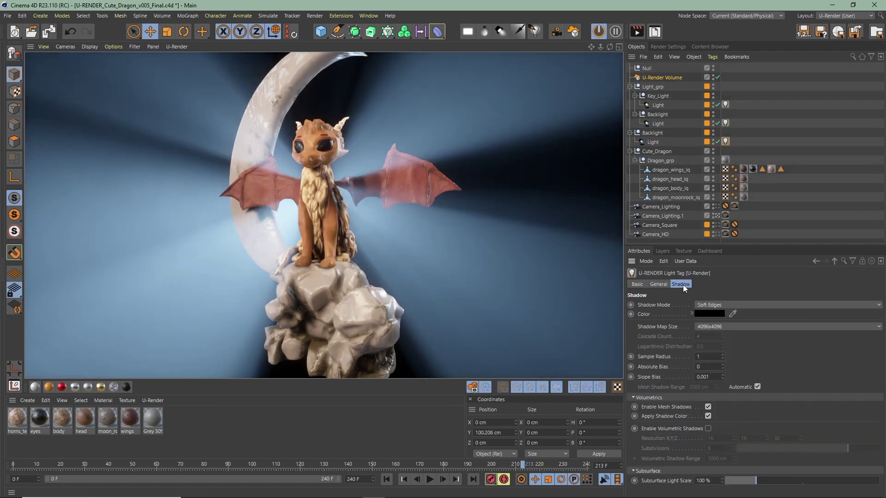
left_click(707, 406)
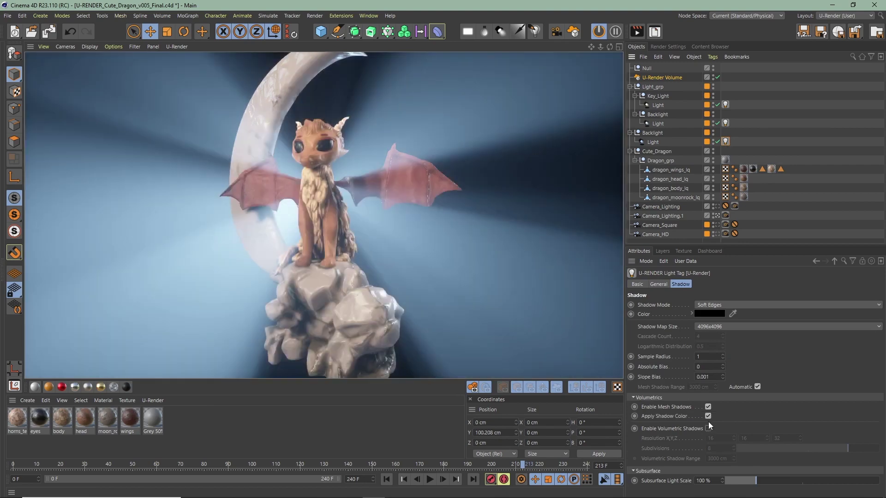
- Give the standalone Backlight's shadow a muted red color and enable its volumetric shadows
left_click(709, 314)
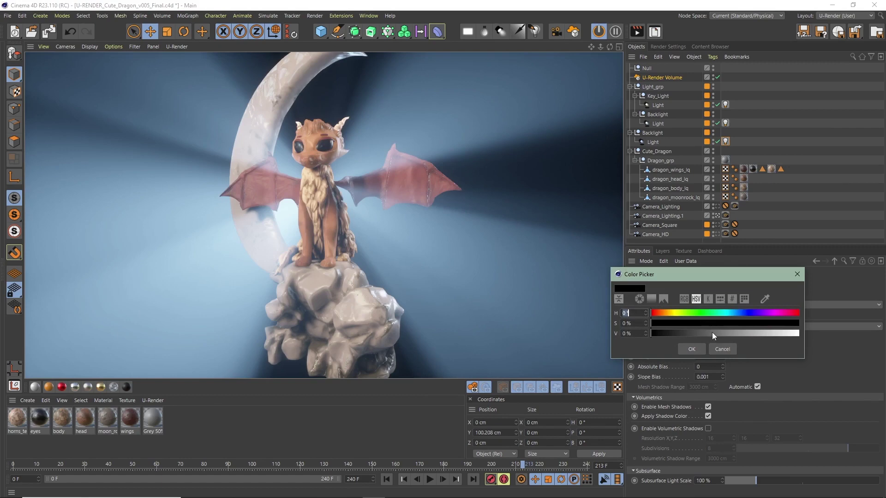
left_click(692, 351)
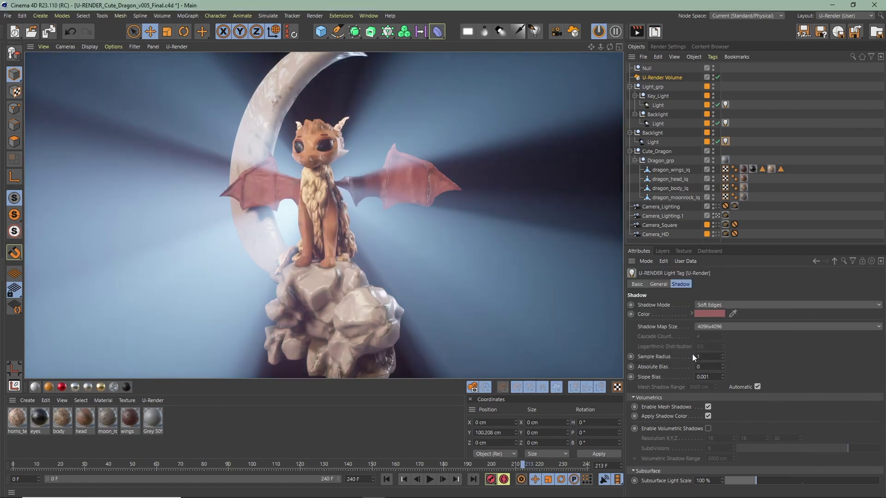
left_click(707, 429)
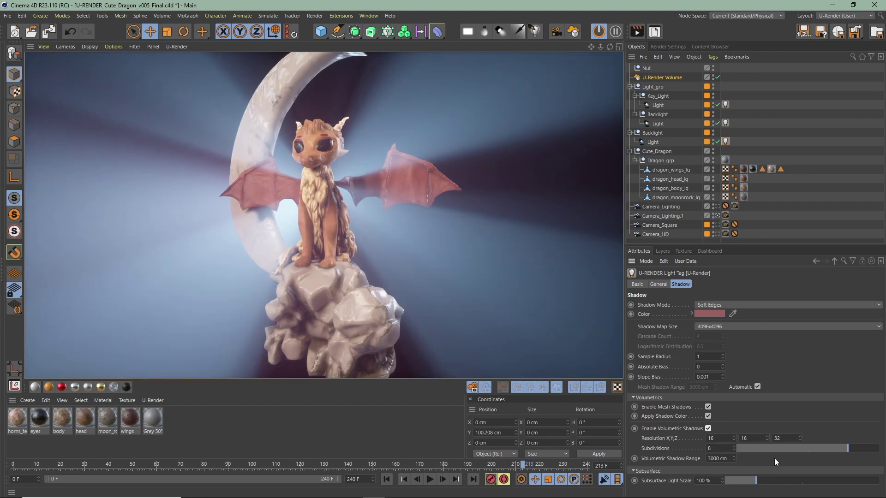